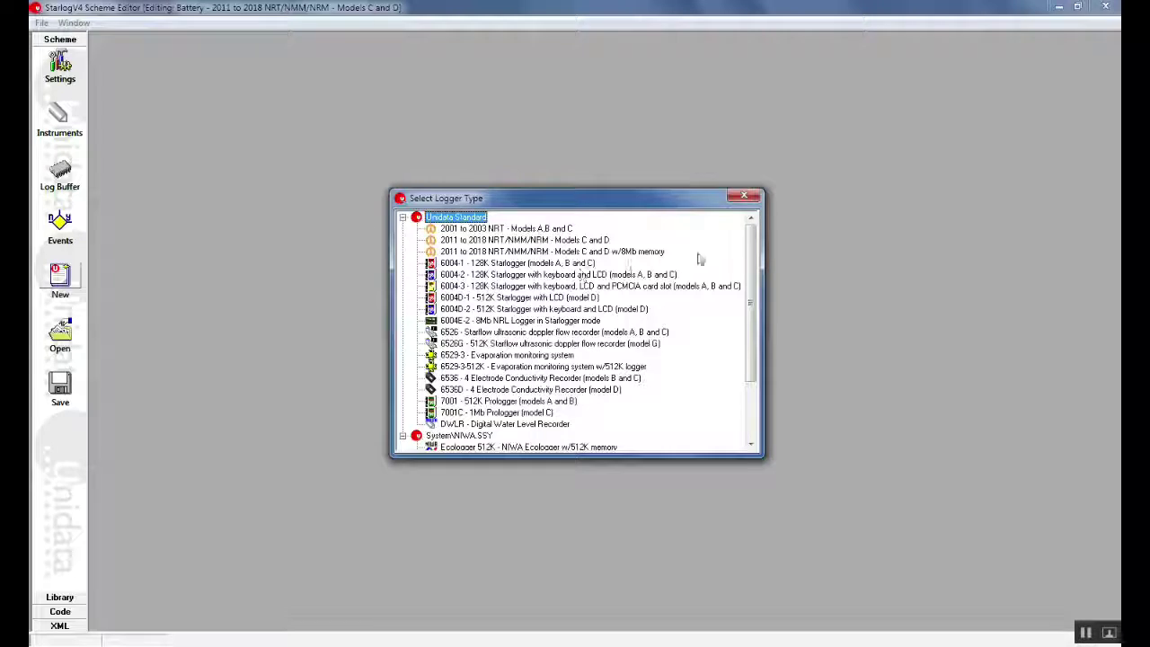
Step: Create an untitled scheme for the 2011 to 2018 NRT/NMM/NRM Models C and D w/8Mb memory logger
{"action": "mouse_move", "coordinate": [753, 297]}
{"action": "left_mouse_down"}
{"action": "mouse_move", "coordinate": [755, 360]}
{"action": "mouse_move", "coordinate": [753, 295]}
{"action": "left_mouse_up"}
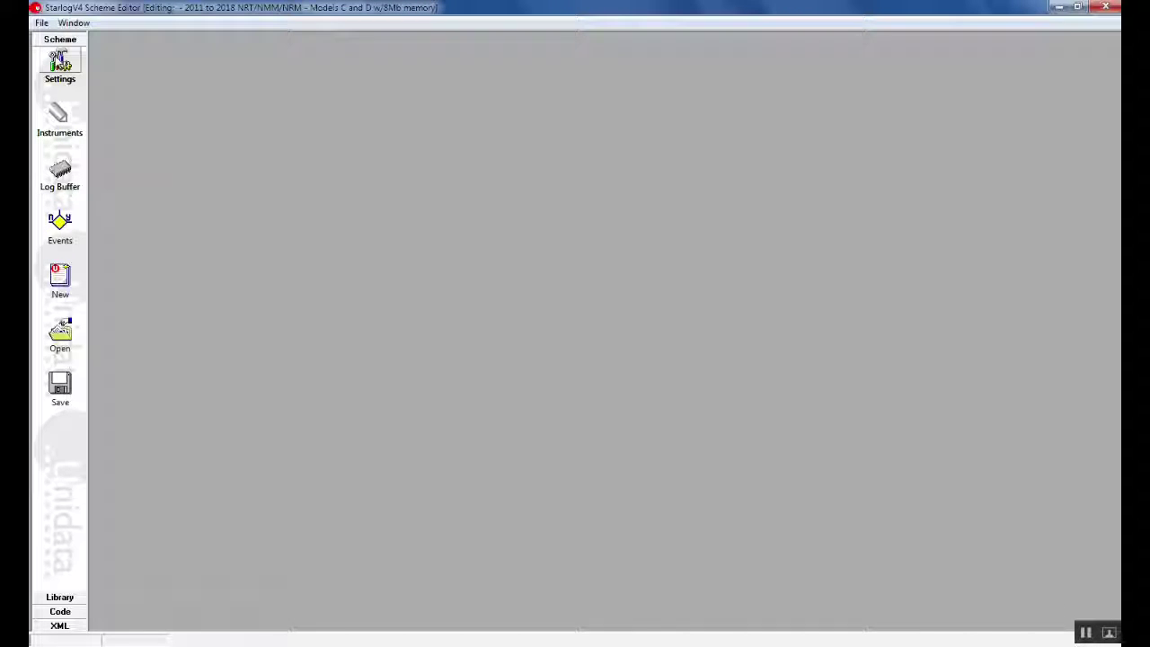
Step: Set the scheme scan rate to 10 s and select the existing description text
{"action": "left_click", "coordinate": [58, 61]}
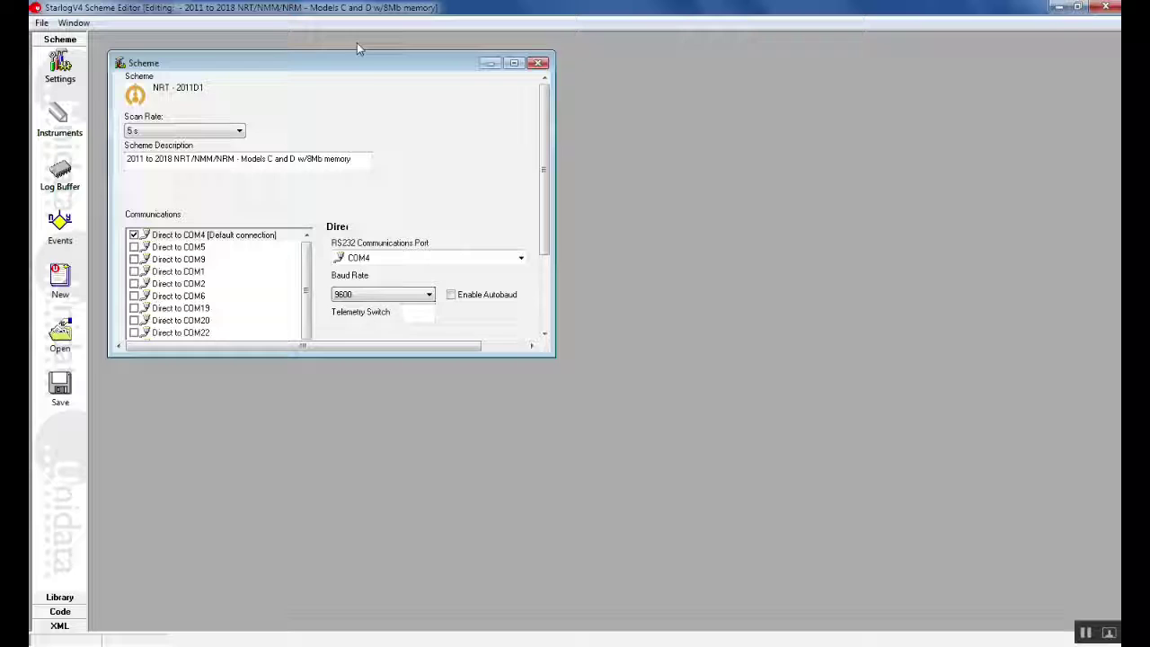
{"action": "double_click", "coordinate": [363, 70]}
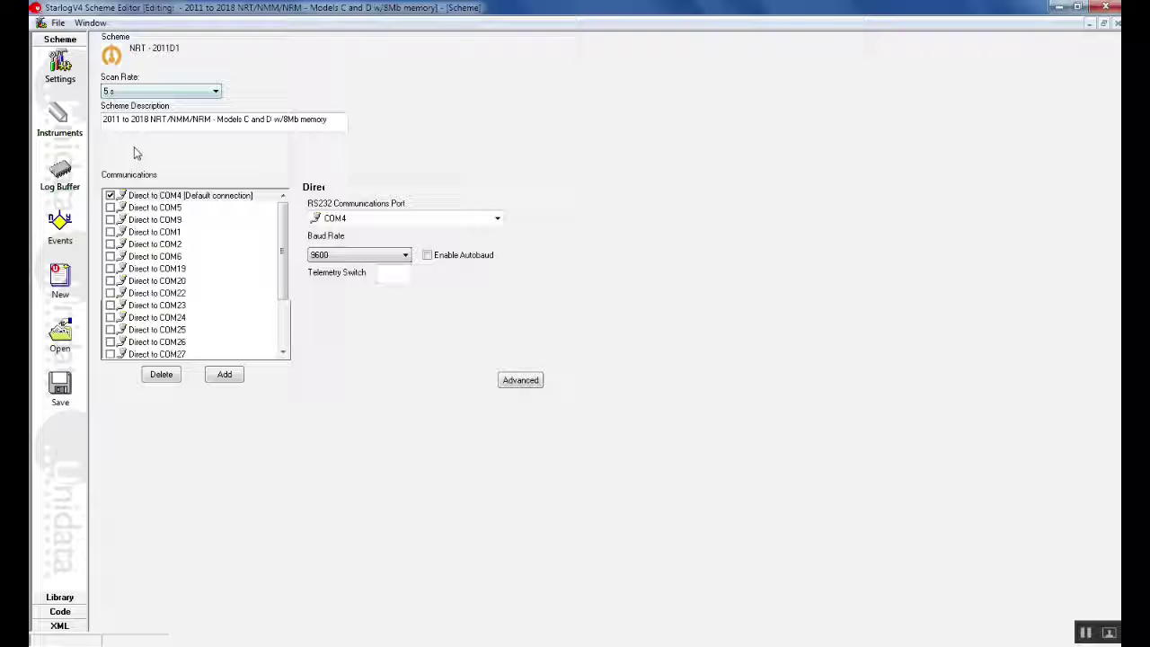
{"action": "left_click", "coordinate": [216, 93]}
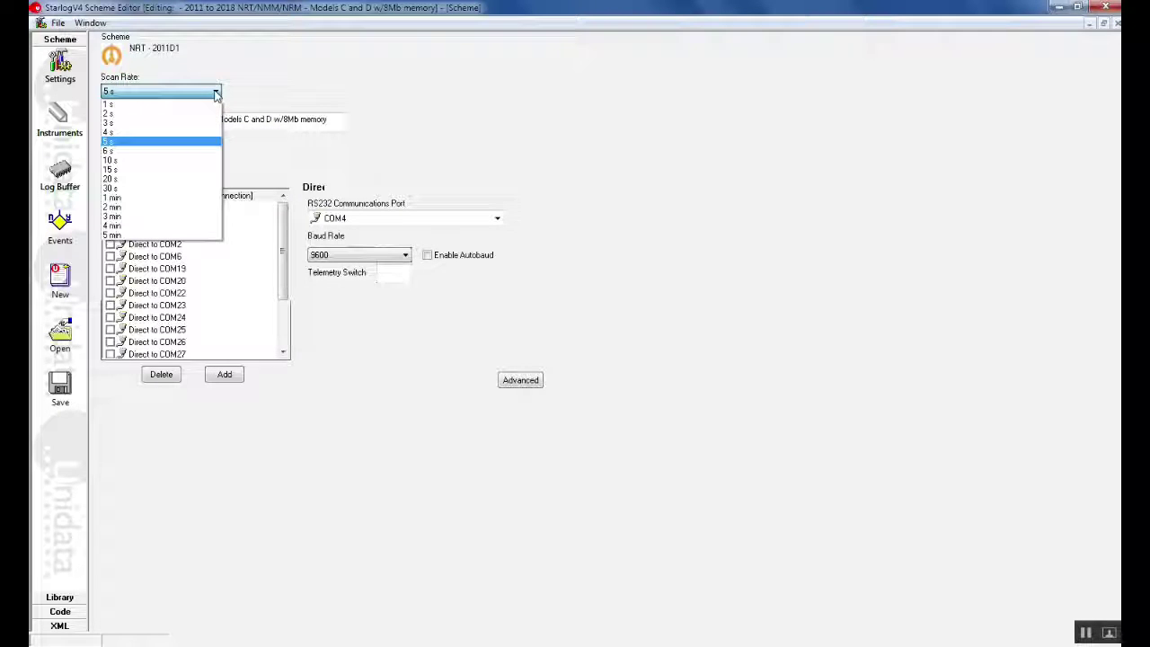
{"action": "left_click", "coordinate": [141, 161]}
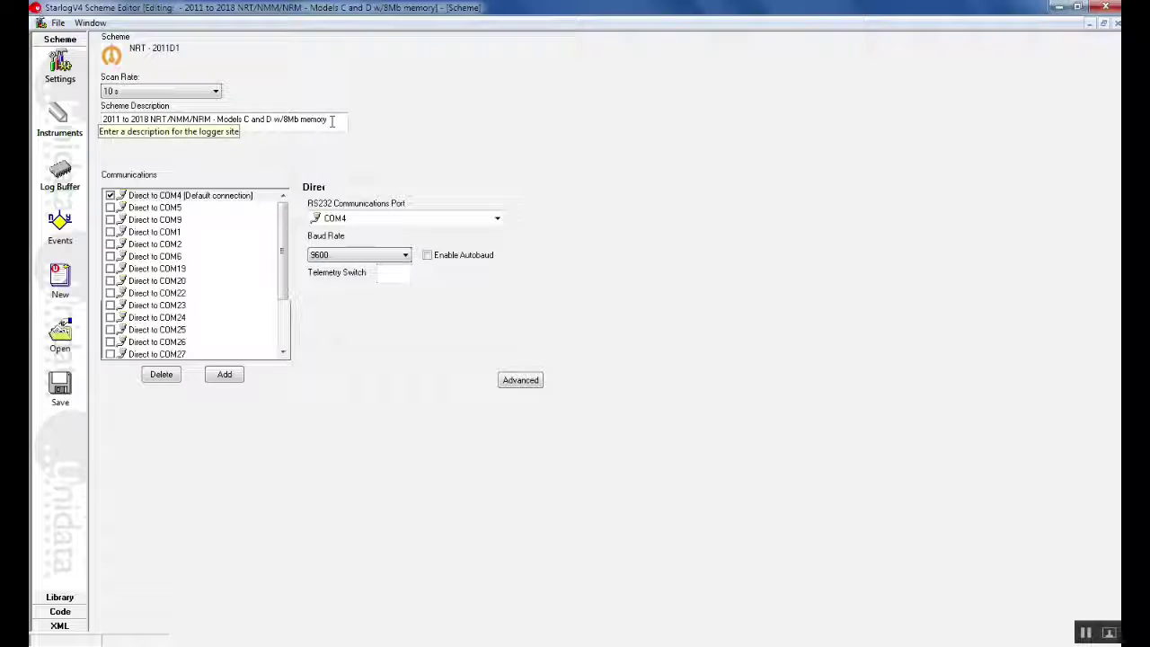
{"action": "left_click_drag", "start_coordinate": [331, 120], "coordinate": [101, 126]}
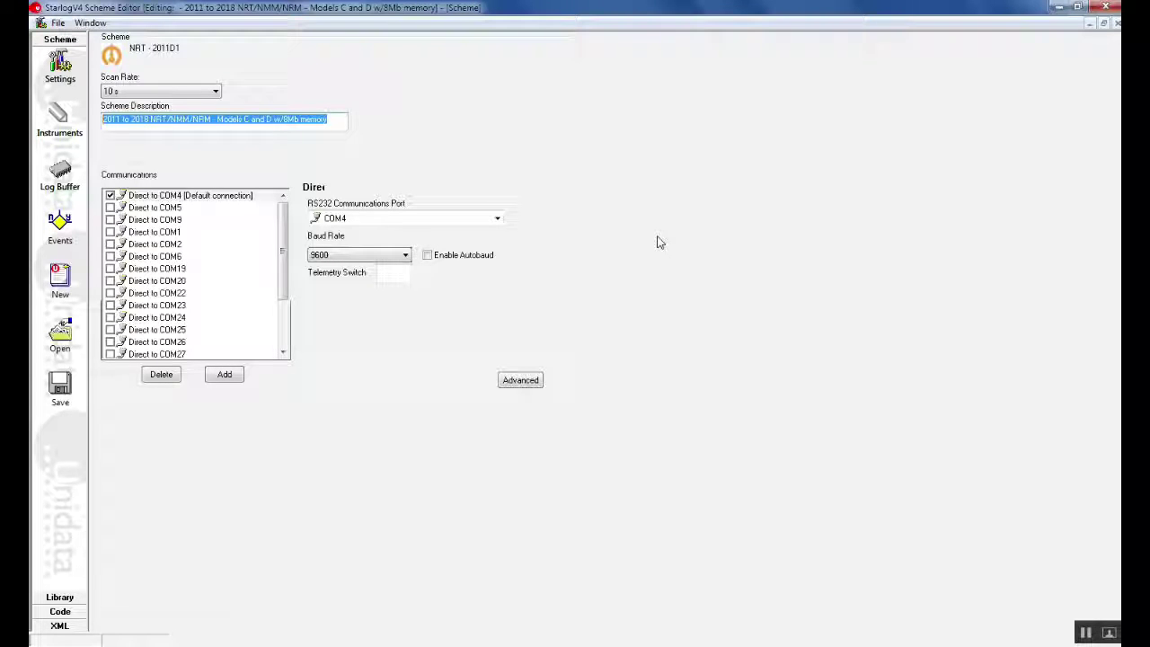
Step: Enter 'Weather Station' as the scheme description
{"action": "type", "text": "Weat"}
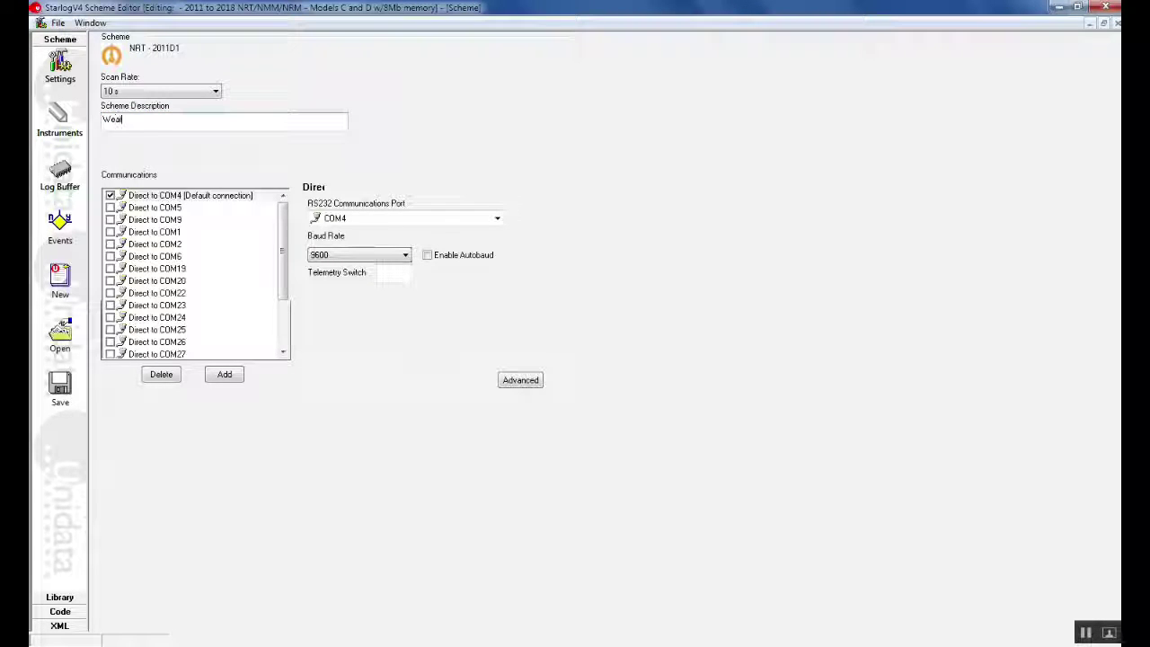
{"action": "type", "text": "her Station"}
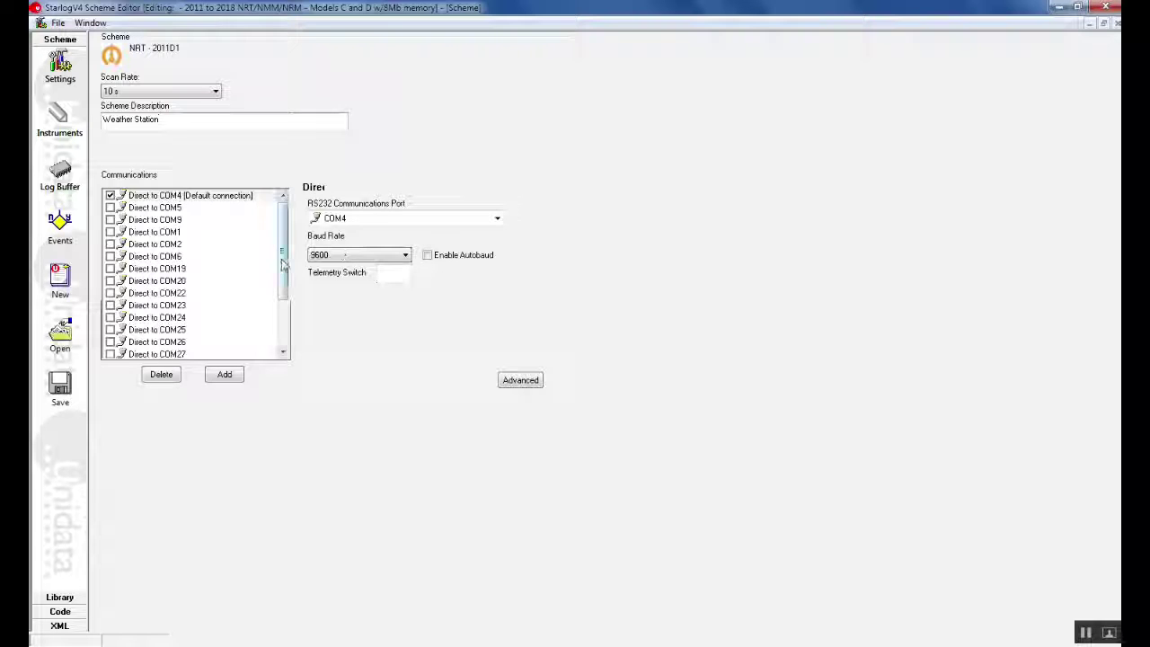
{"action": "left_click_drag", "start_coordinate": [284, 261], "coordinate": [301, 221]}
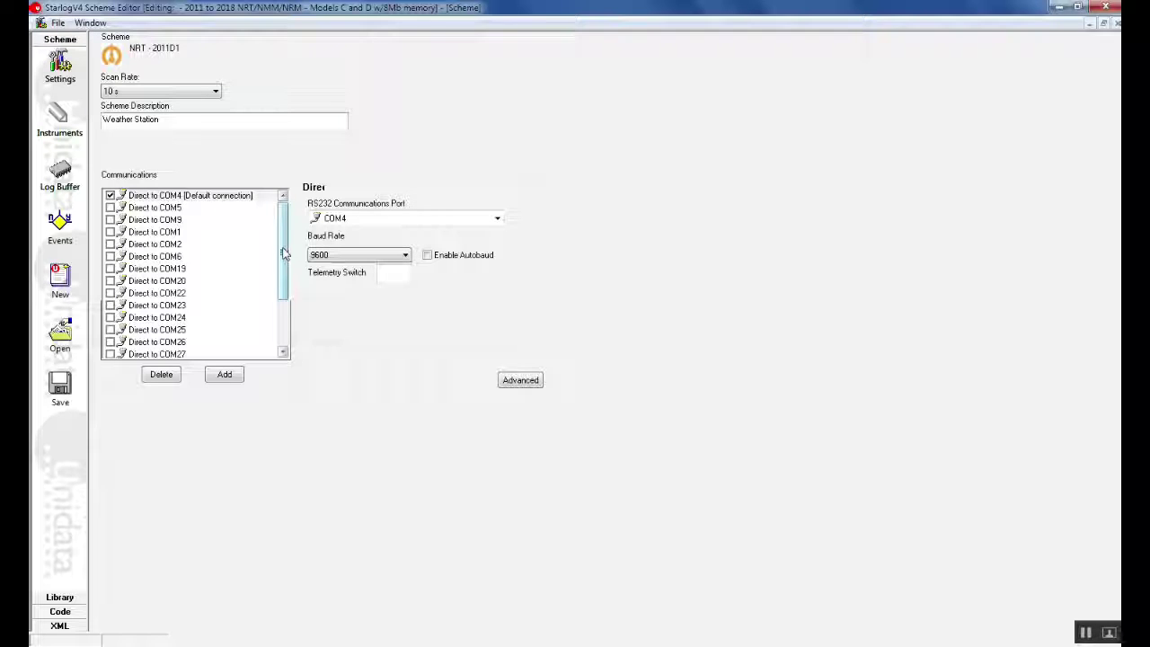
{"action": "mouse_move", "coordinate": [283, 253]}
{"action": "left_mouse_down"}
{"action": "mouse_move", "coordinate": [284, 303]}
{"action": "mouse_move", "coordinate": [282, 240]}
{"action": "left_mouse_up"}
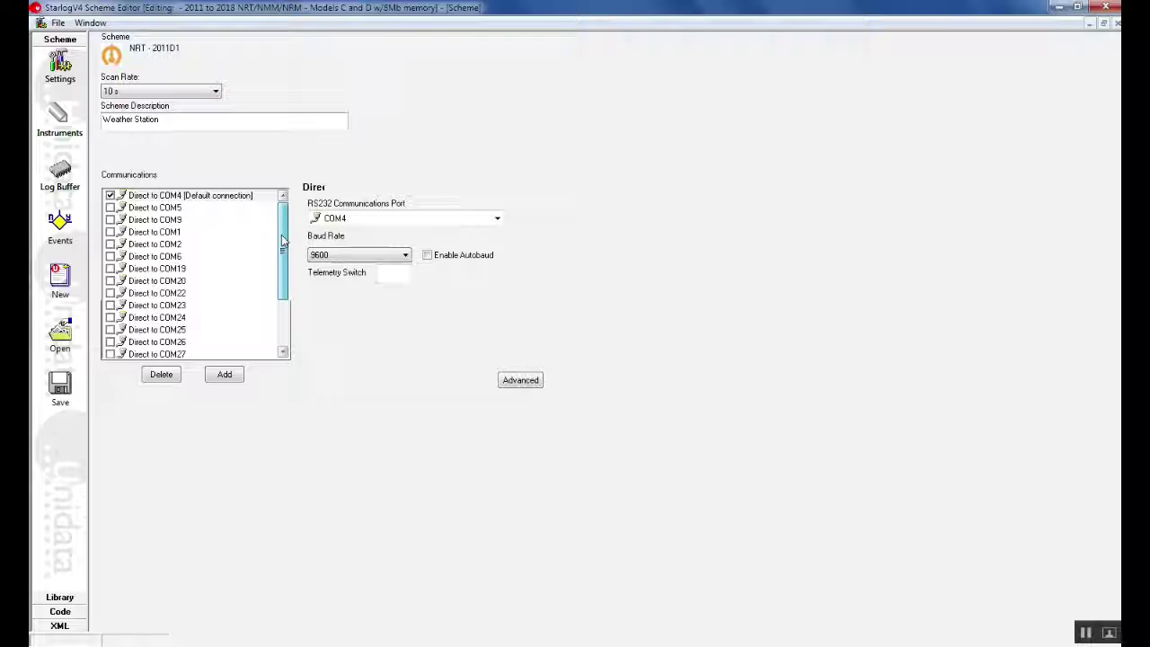
{"action": "left_click", "coordinate": [386, 256]}
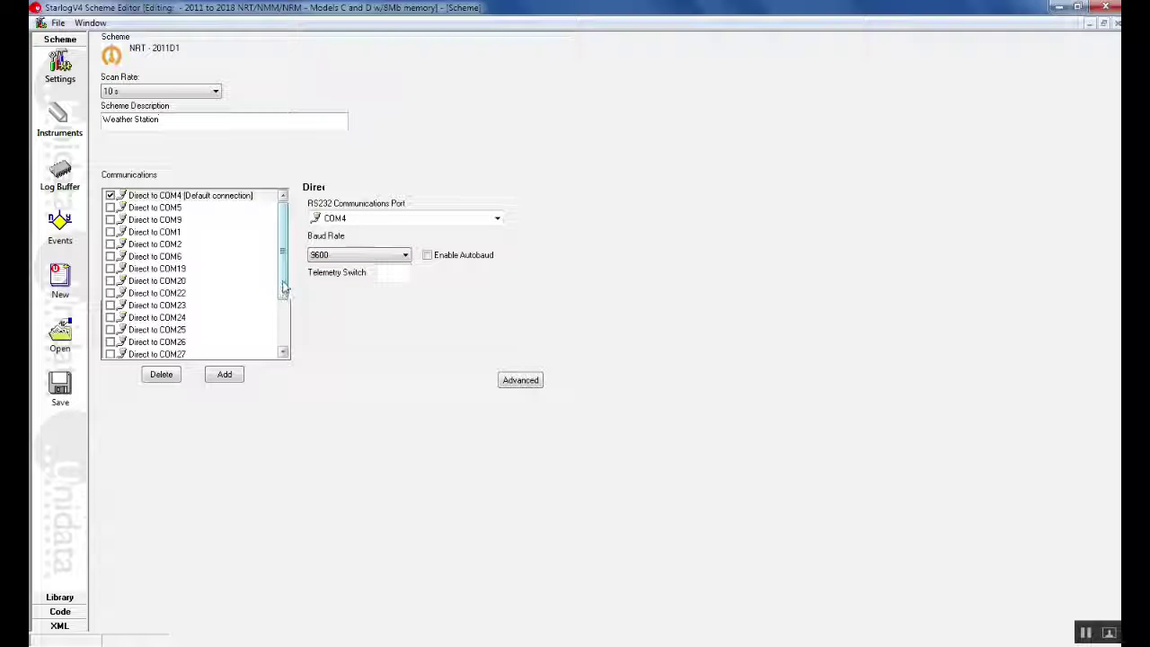
{"action": "left_click_drag", "start_coordinate": [283, 301], "coordinate": [285, 265]}
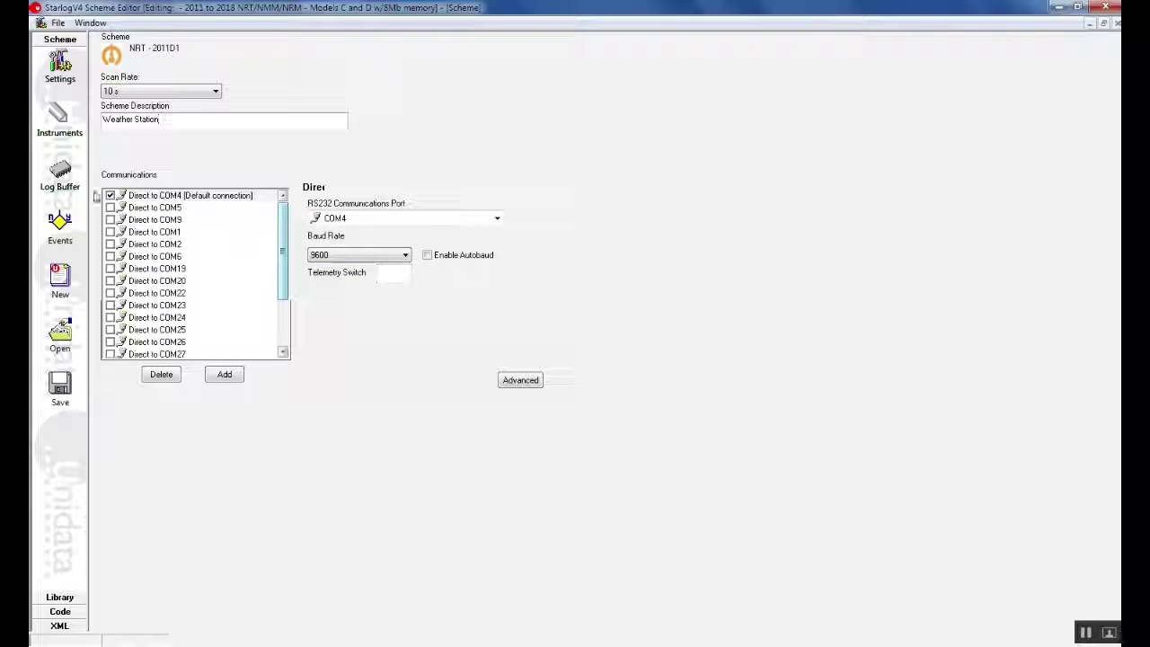
Step: Keep the direct COM4 9600-baud connection as default, cancelling the new comms device choice
{"action": "left_click", "coordinate": [116, 198]}
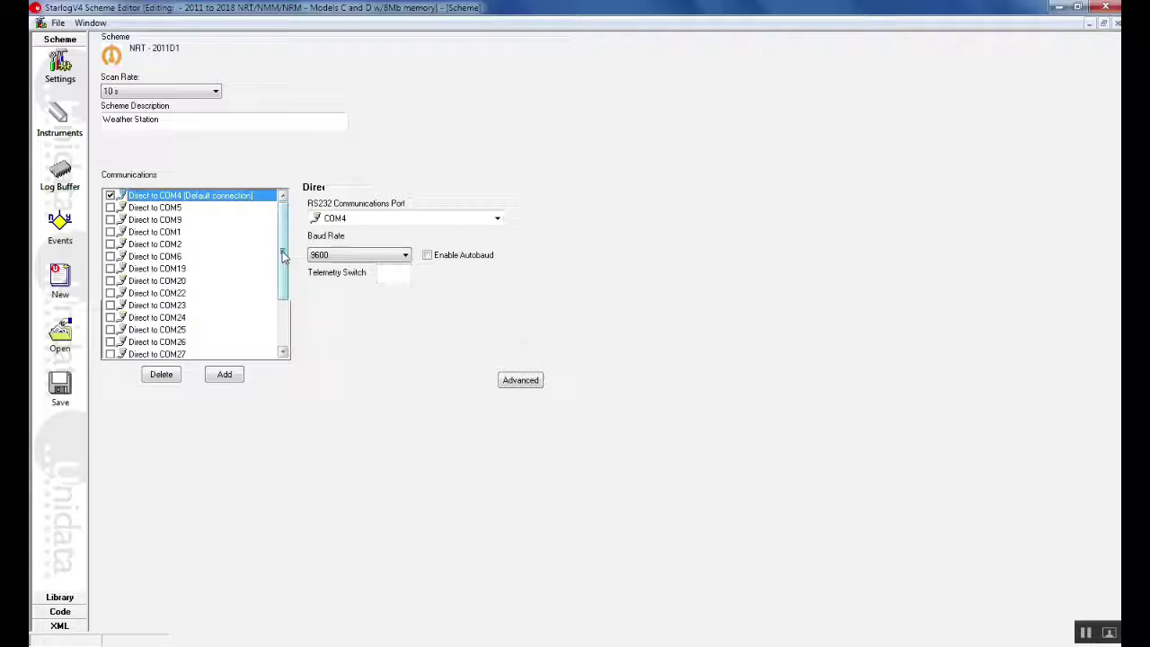
{"action": "left_click_drag", "start_coordinate": [282, 253], "coordinate": [274, 226]}
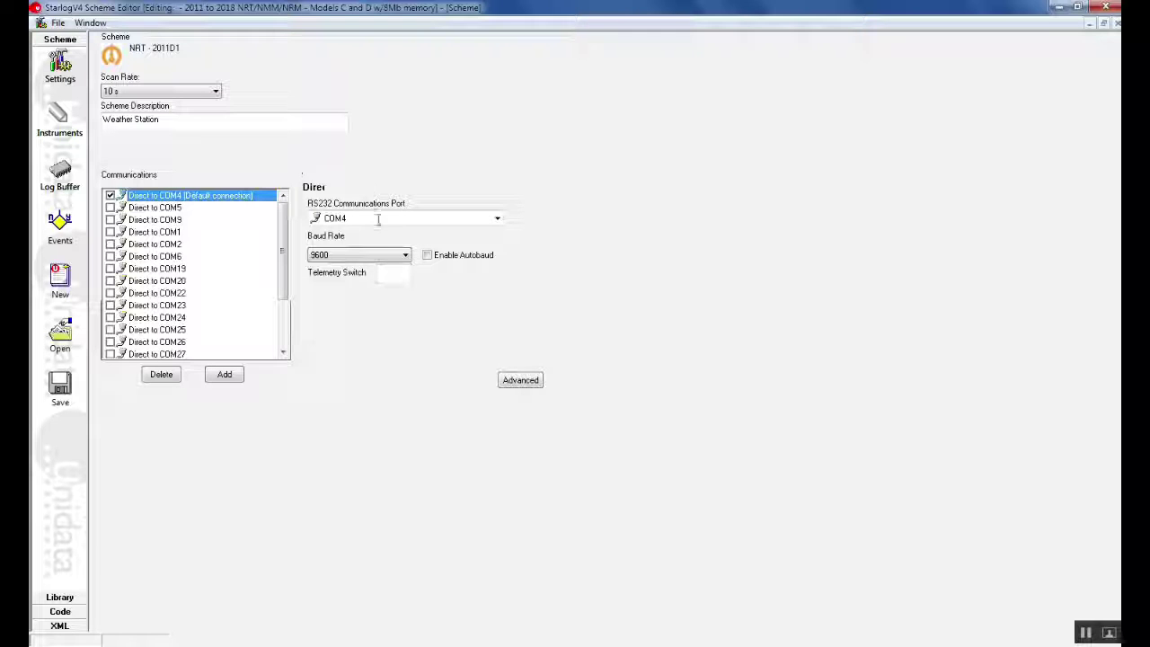
{"action": "left_click", "coordinate": [225, 376]}
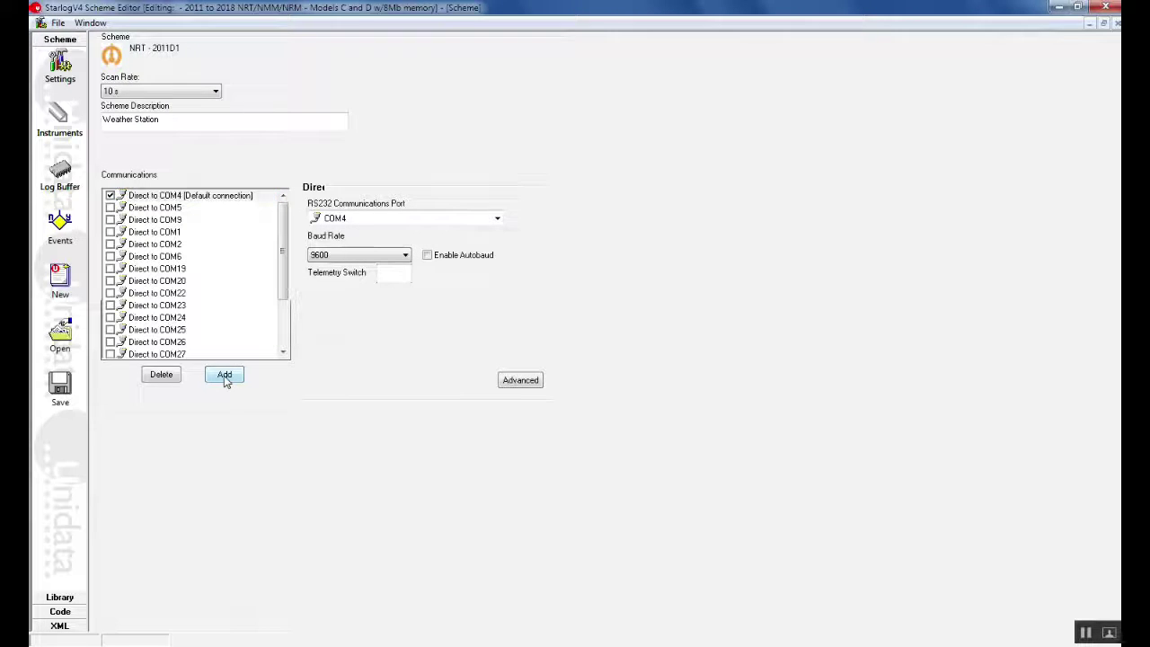
{"action": "left_click_drag", "start_coordinate": [677, 302], "coordinate": [684, 265]}
{"action": "left_click", "coordinate": [673, 241]}
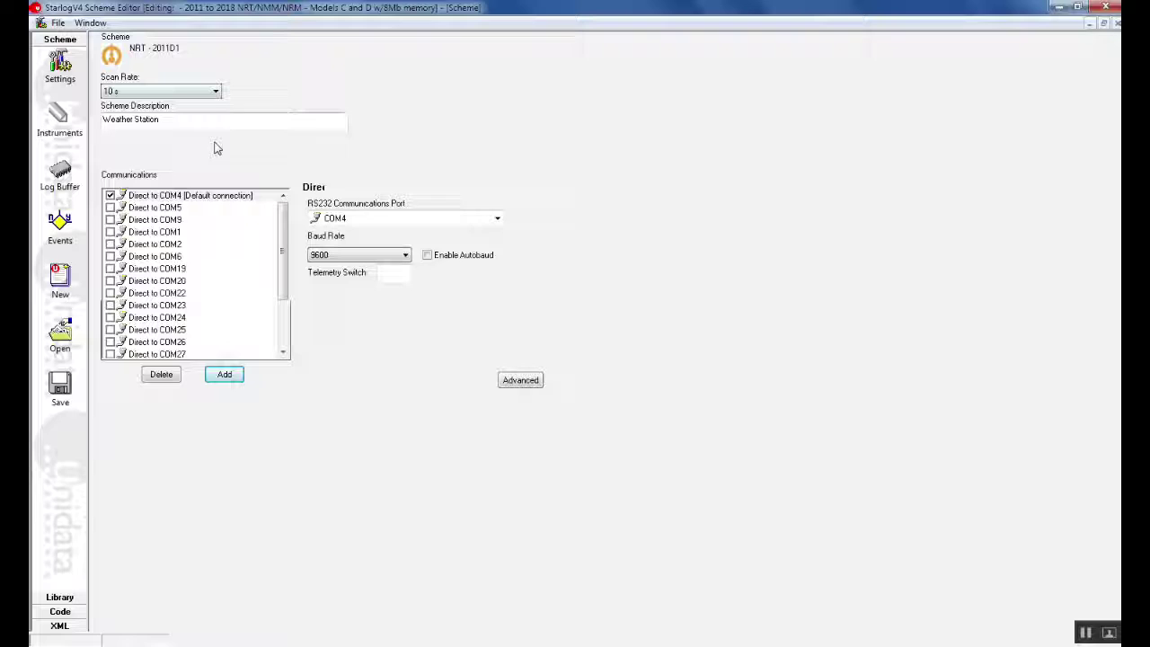
Step: Show the scheme's instruments page with the Unidata PDLTRANS library, after briefly trying NIWA
{"action": "left_click", "coordinate": [65, 122]}
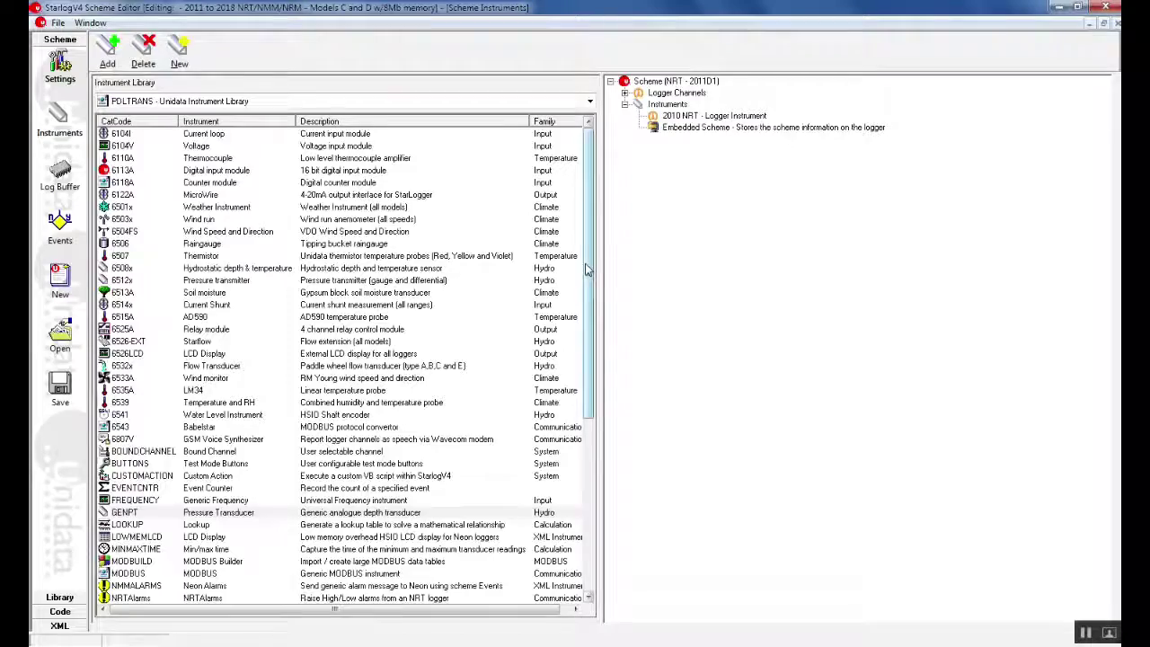
{"action": "mouse_move", "coordinate": [589, 265]}
{"action": "left_mouse_down"}
{"action": "mouse_move", "coordinate": [585, 366]}
{"action": "mouse_move", "coordinate": [602, 468]}
{"action": "mouse_move", "coordinate": [593, 261]}
{"action": "mouse_move", "coordinate": [602, 476]}
{"action": "mouse_move", "coordinate": [594, 259]}
{"action": "left_mouse_up"}
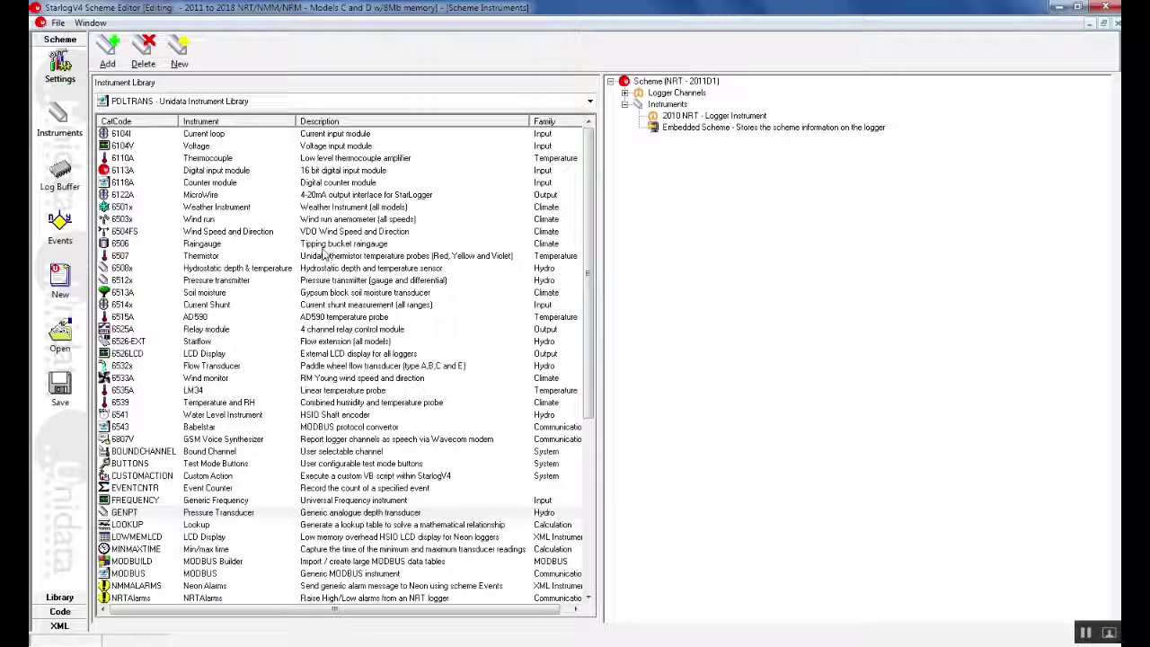
{"action": "left_click", "coordinate": [589, 101]}
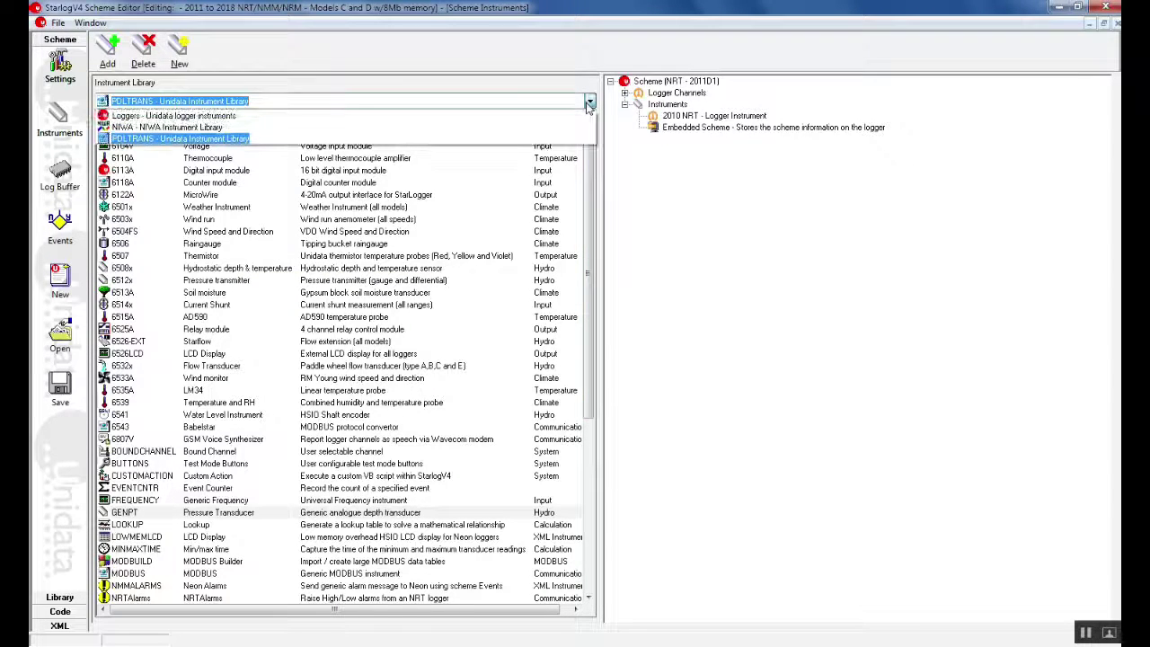
{"action": "left_click", "coordinate": [543, 128]}
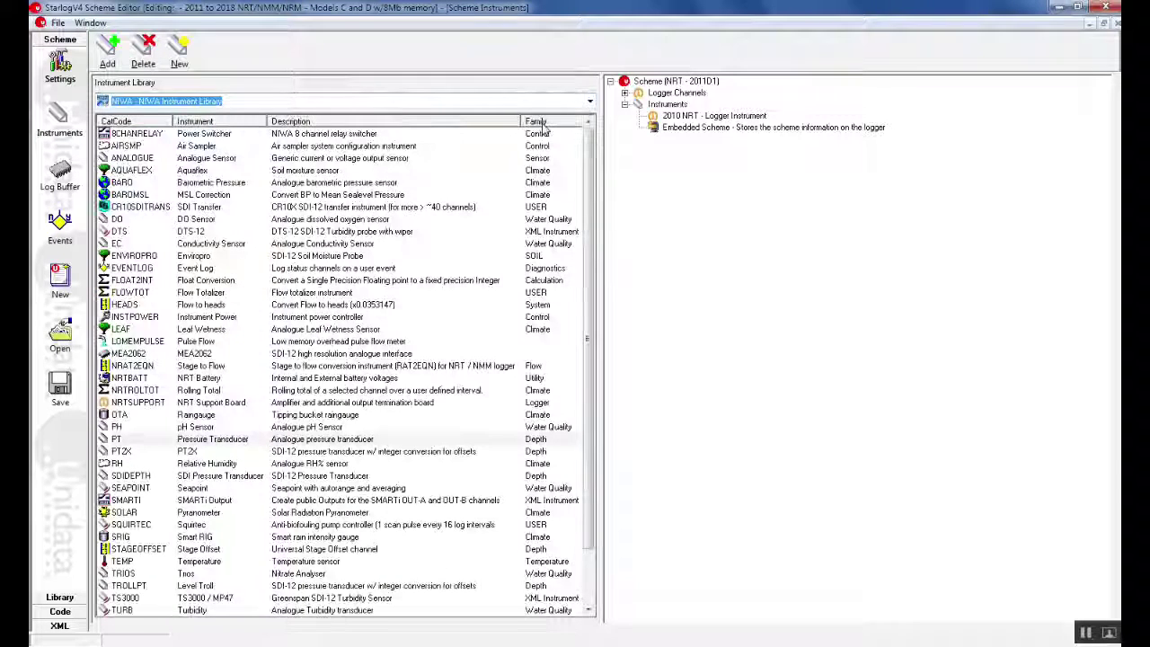
{"action": "left_click", "coordinate": [590, 101]}
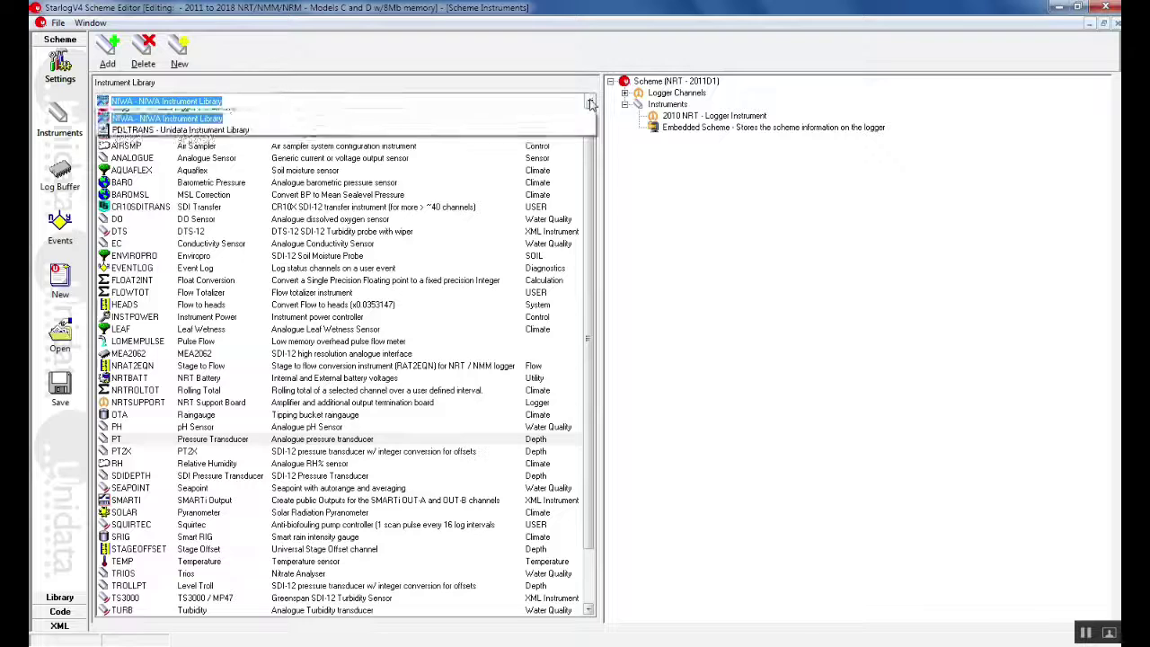
{"action": "left_click", "coordinate": [543, 139]}
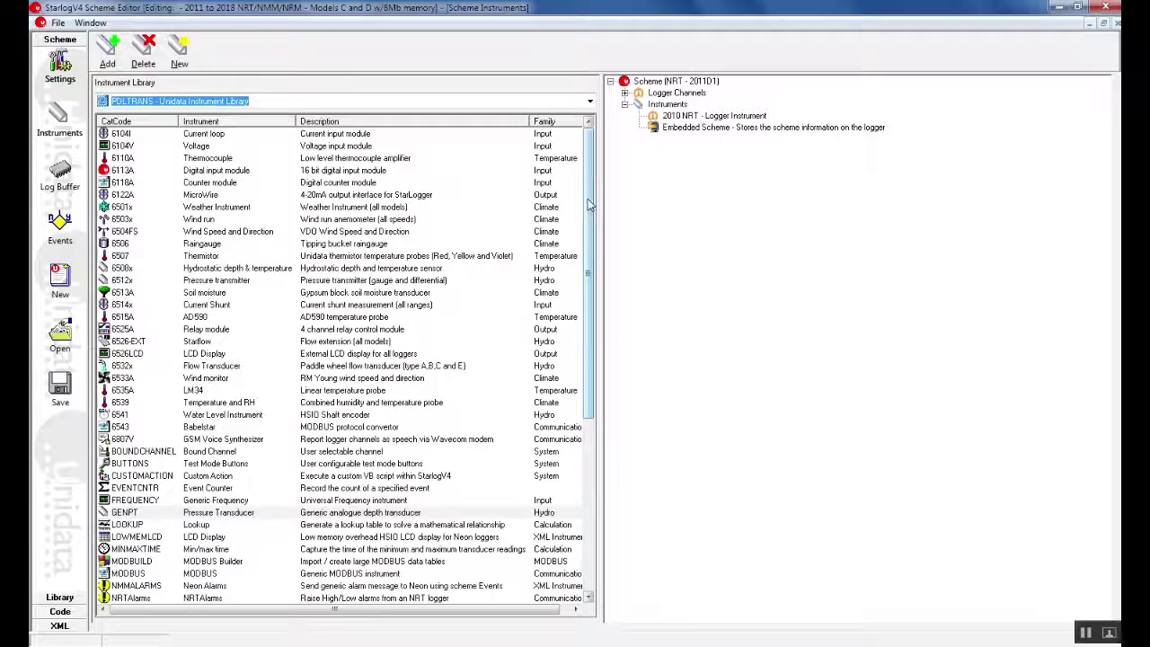
{"action": "mouse_move", "coordinate": [589, 204]}
{"action": "left_mouse_down"}
{"action": "mouse_move", "coordinate": [613, 398]}
{"action": "mouse_move", "coordinate": [593, 204]}
{"action": "left_mouse_up"}
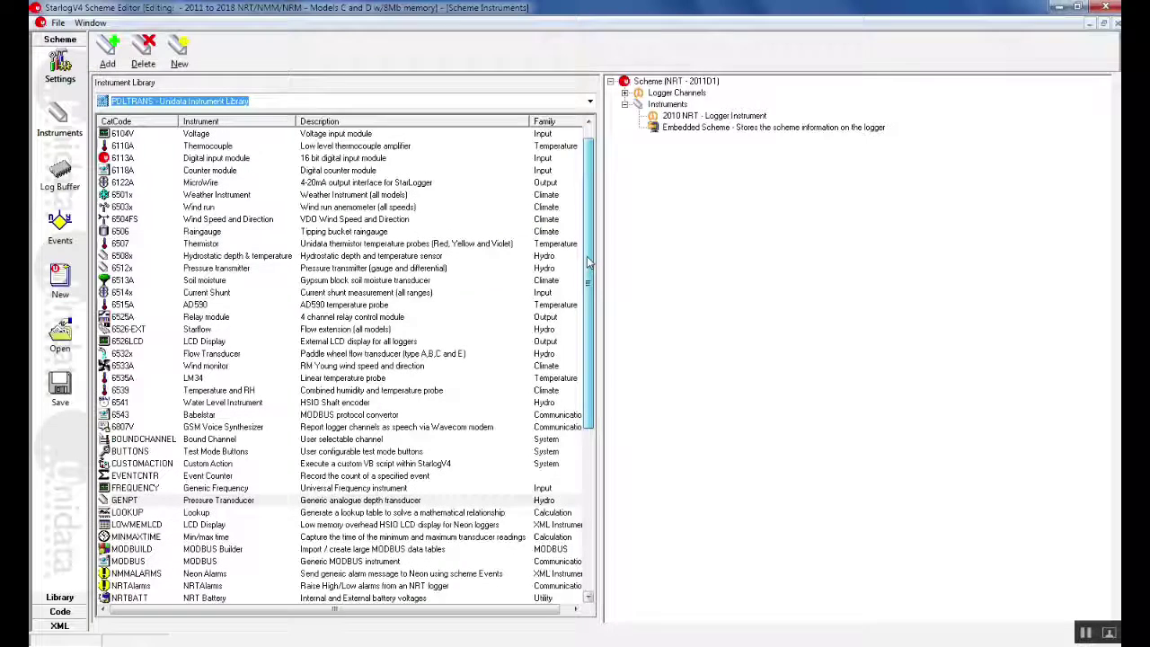
{"action": "left_click_drag", "start_coordinate": [587, 256], "coordinate": [589, 242]}
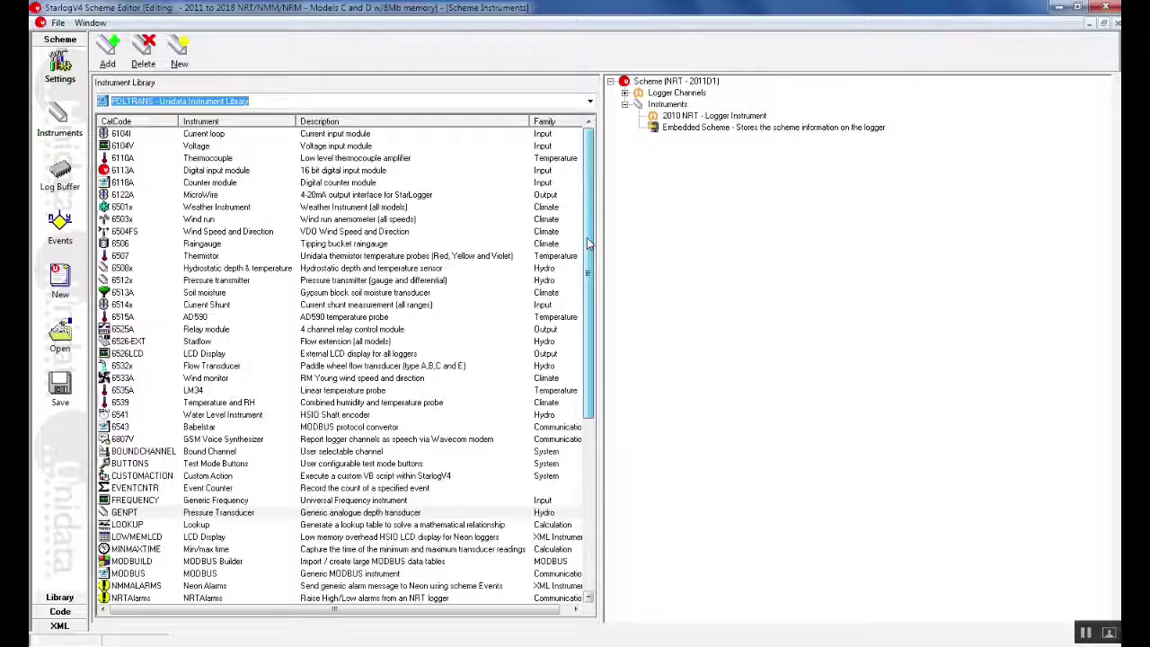
{"action": "left_click_drag", "start_coordinate": [588, 242], "coordinate": [600, 422]}
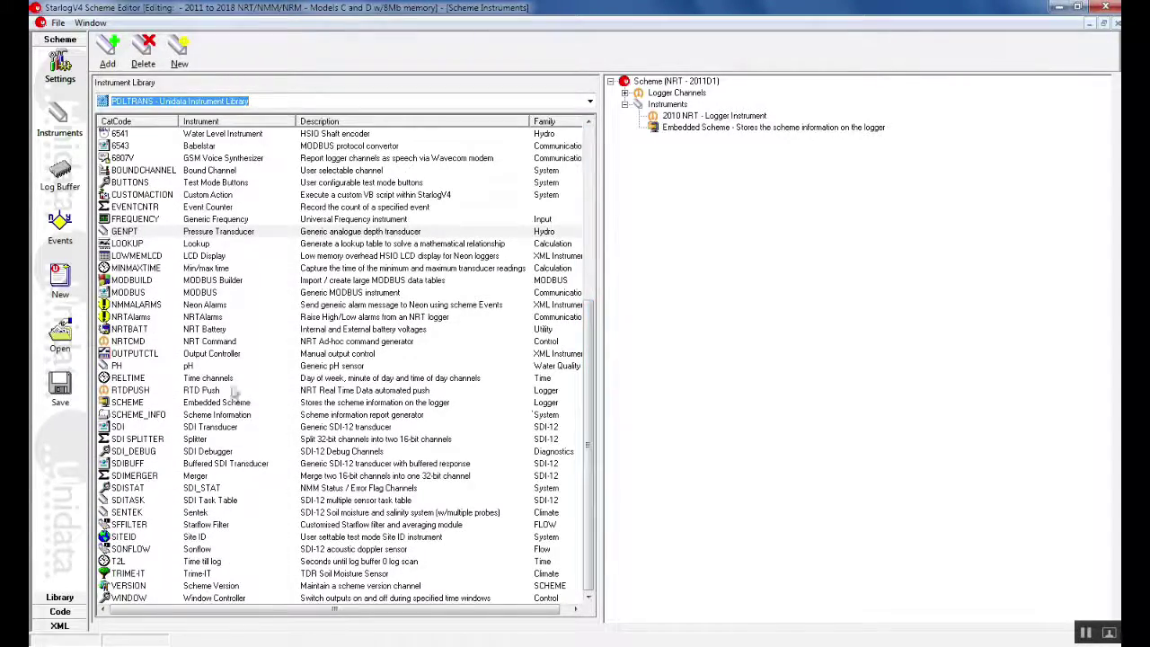
Step: Add an SDI Transducer to the scheme and open SDI Transducer #1's properties
{"action": "double_click", "coordinate": [193, 428]}
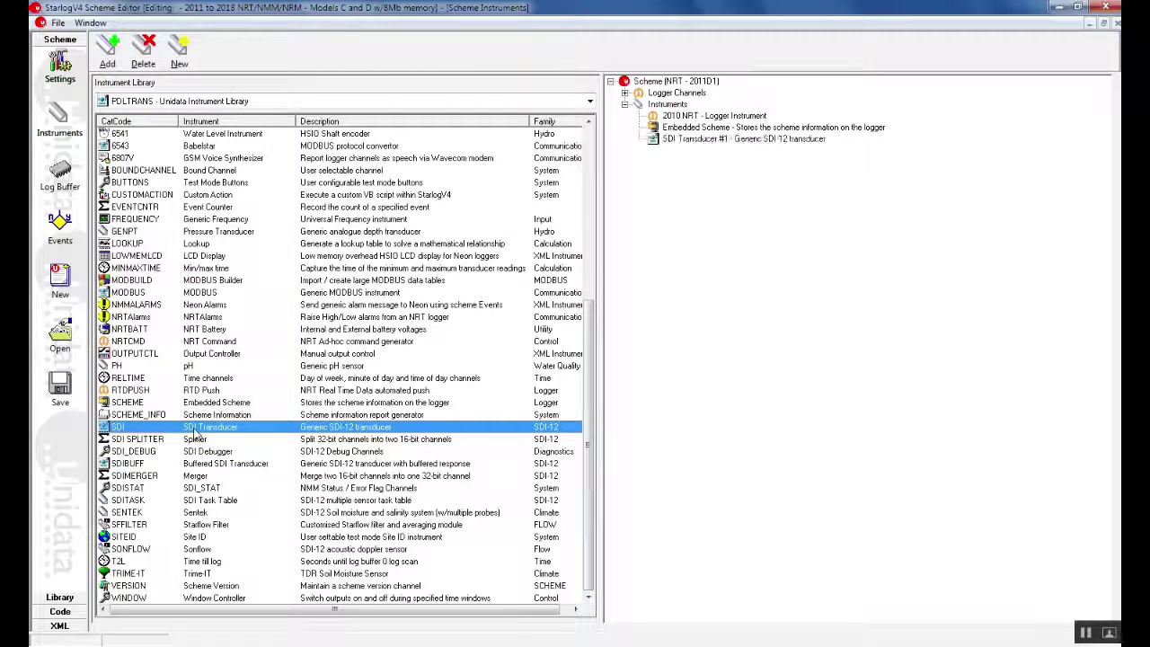
{"action": "left_click", "coordinate": [712, 141]}
{"action": "double_click", "coordinate": [711, 145]}
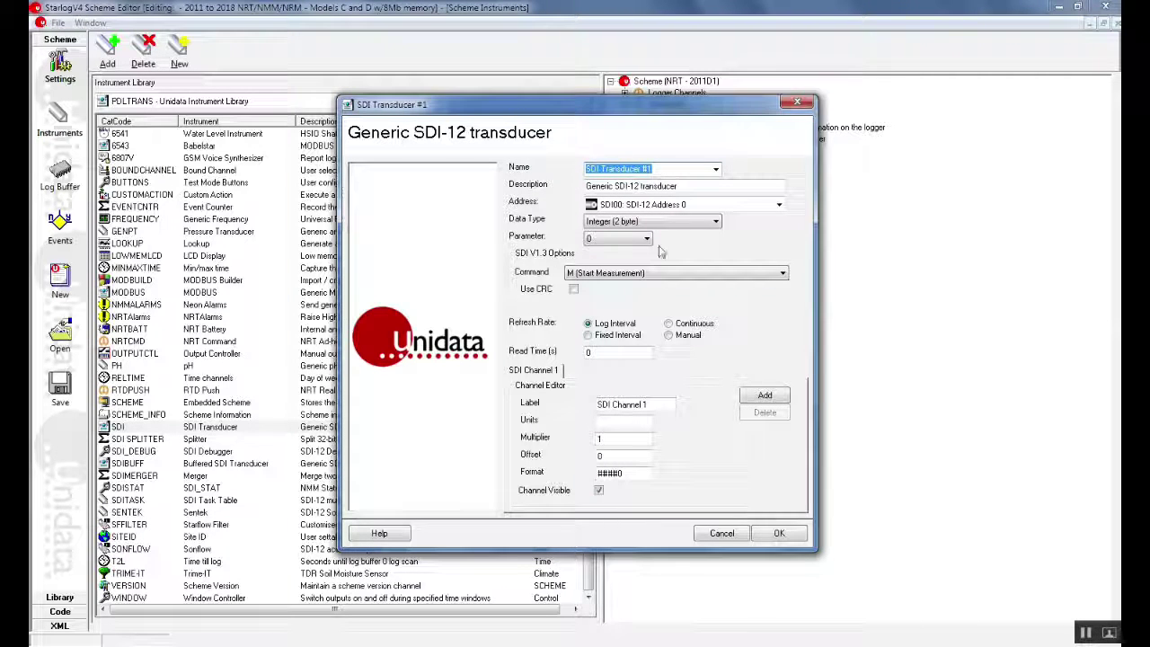
Step: Apply the Vaisala WXT510/WXT520 preset to the SDI-12 transducer and review its Battery channel
{"action": "left_click", "coordinate": [716, 171]}
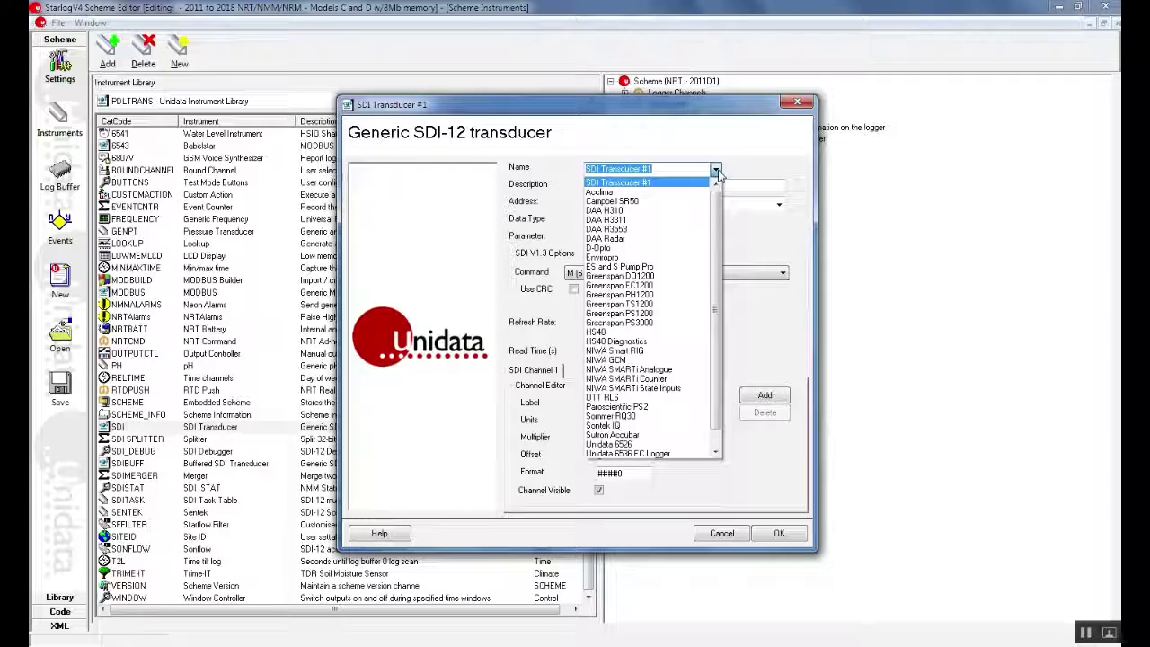
{"action": "left_click_drag", "start_coordinate": [717, 225], "coordinate": [726, 282]}
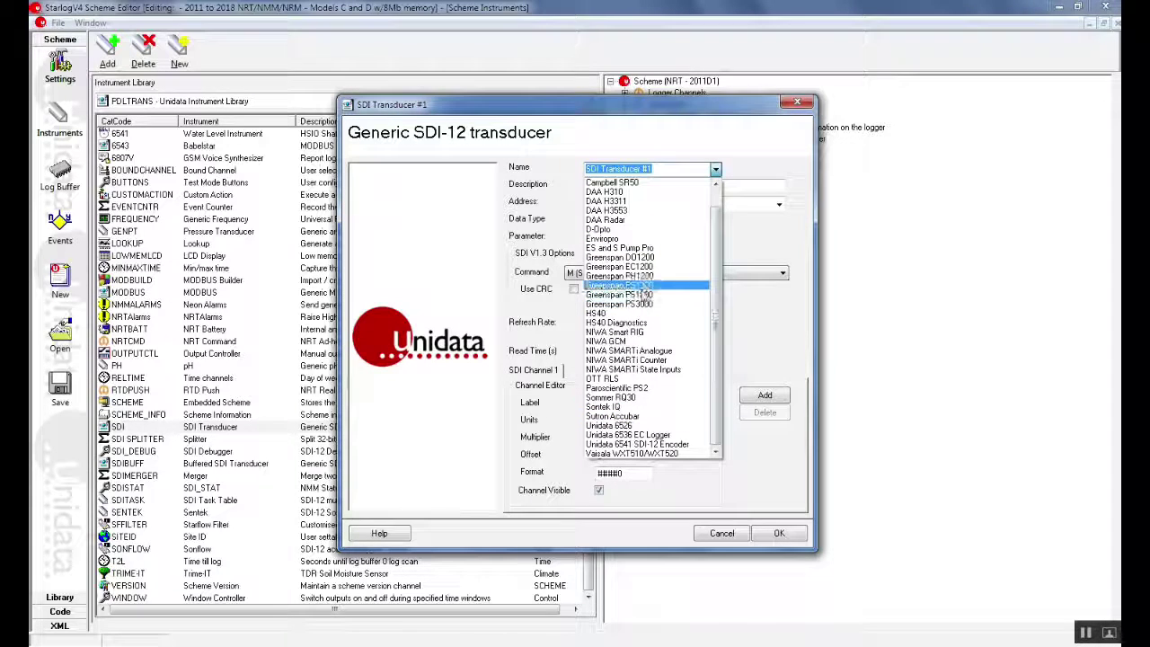
{"action": "left_click", "coordinate": [641, 455]}
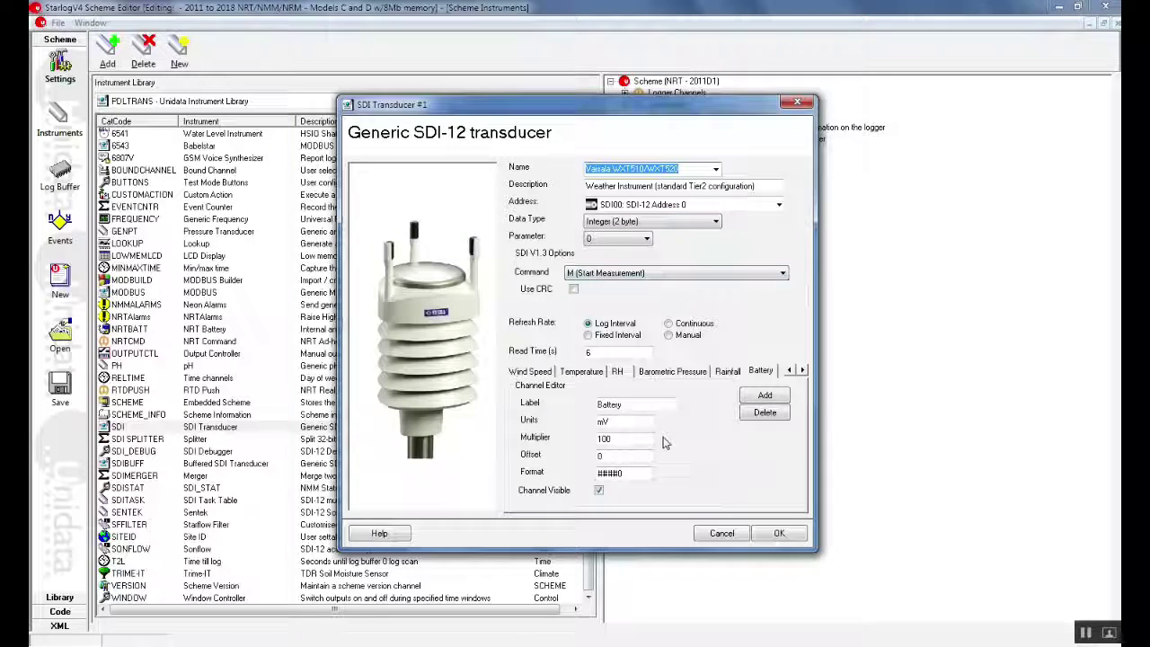
{"action": "left_click", "coordinate": [655, 404]}
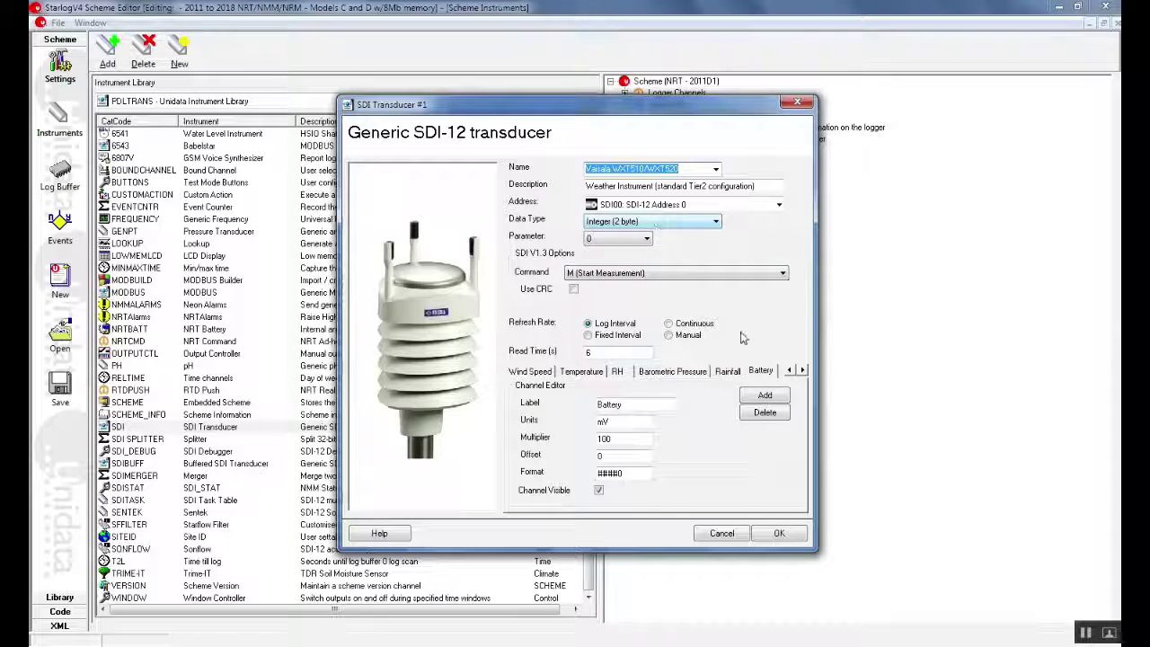
{"action": "left_click", "coordinate": [752, 372]}
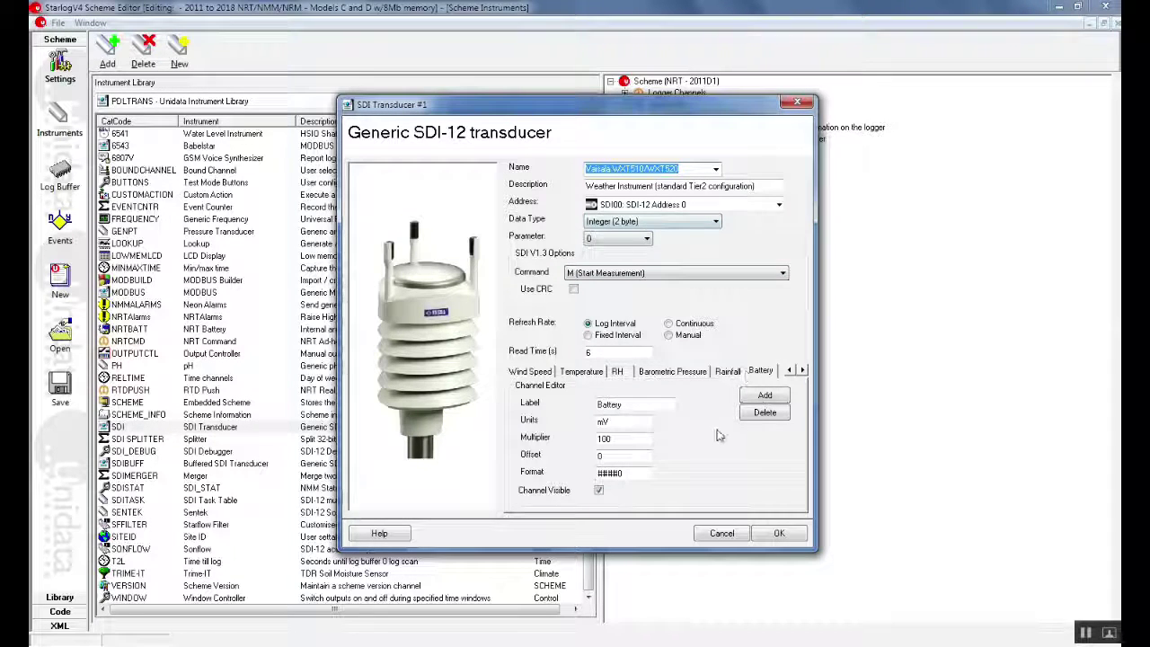
Step: Keep refreshing on the log interval, set read time to 10 s, and save the Vaisala instrument
{"action": "left_click", "coordinate": [605, 334]}
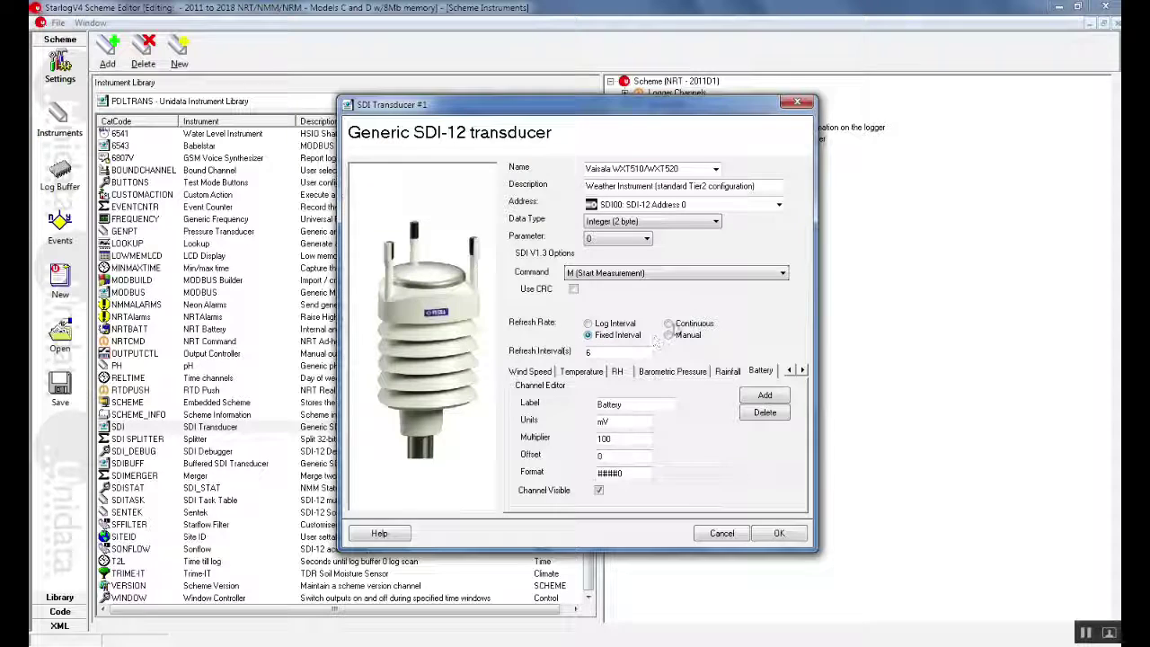
{"action": "left_click", "coordinate": [669, 335]}
{"action": "left_click", "coordinate": [588, 323]}
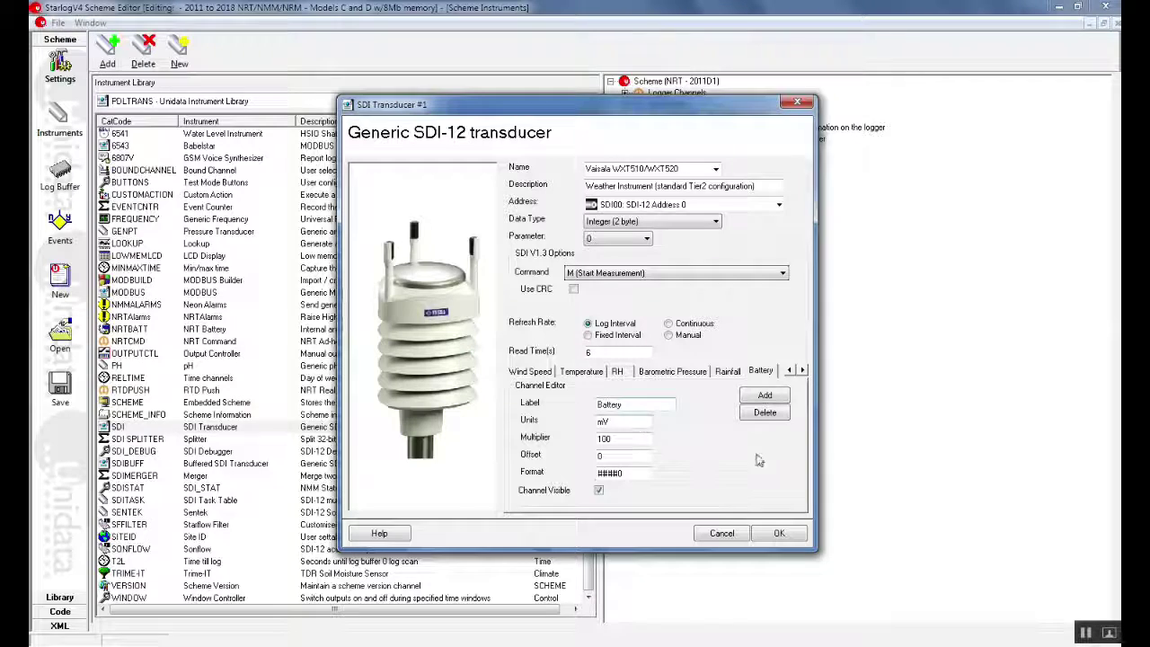
{"action": "left_click", "coordinate": [619, 353]}
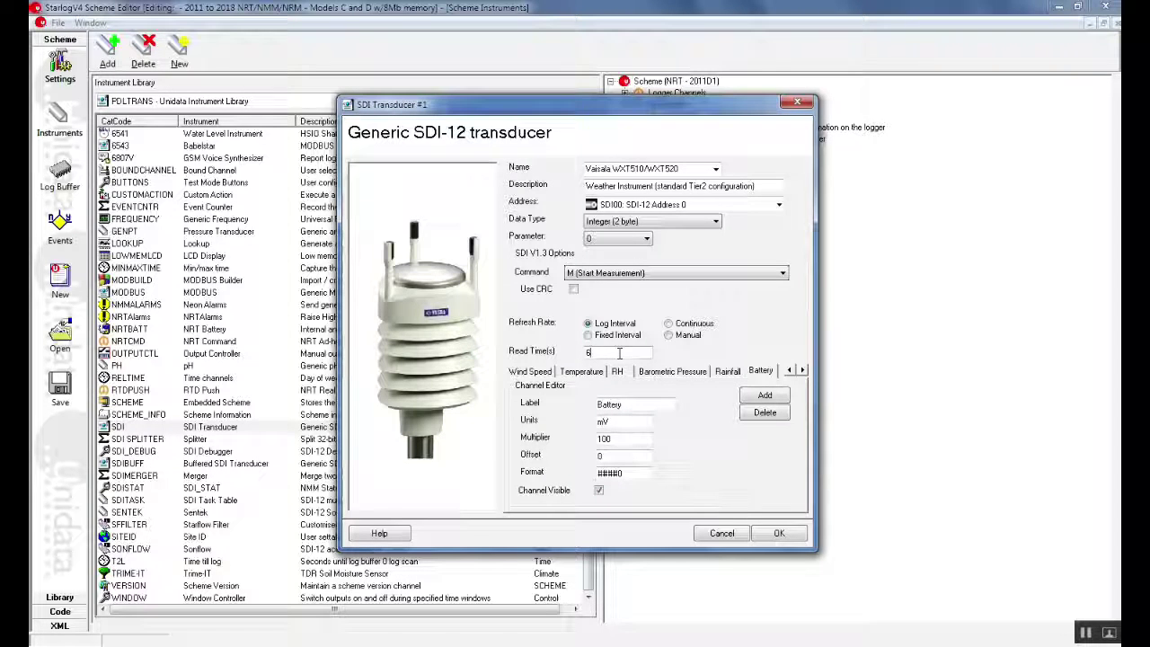
{"action": "double_click", "coordinate": [619, 353]}
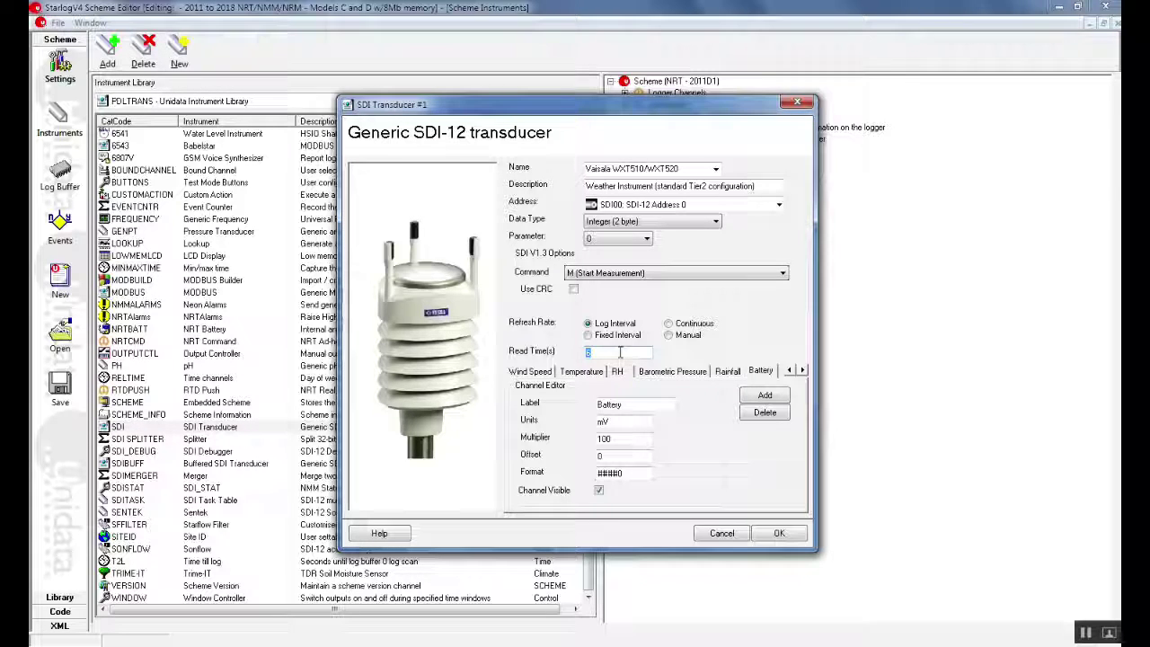
{"action": "type", "text": "10"}
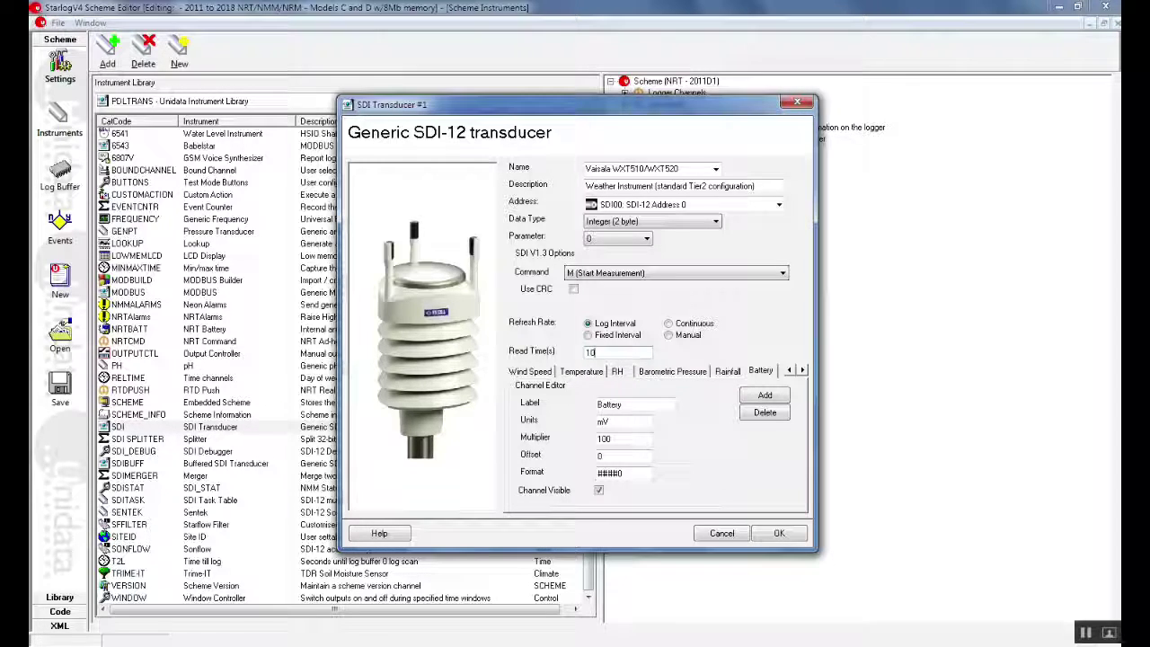
{"action": "left_click", "coordinate": [779, 533]}
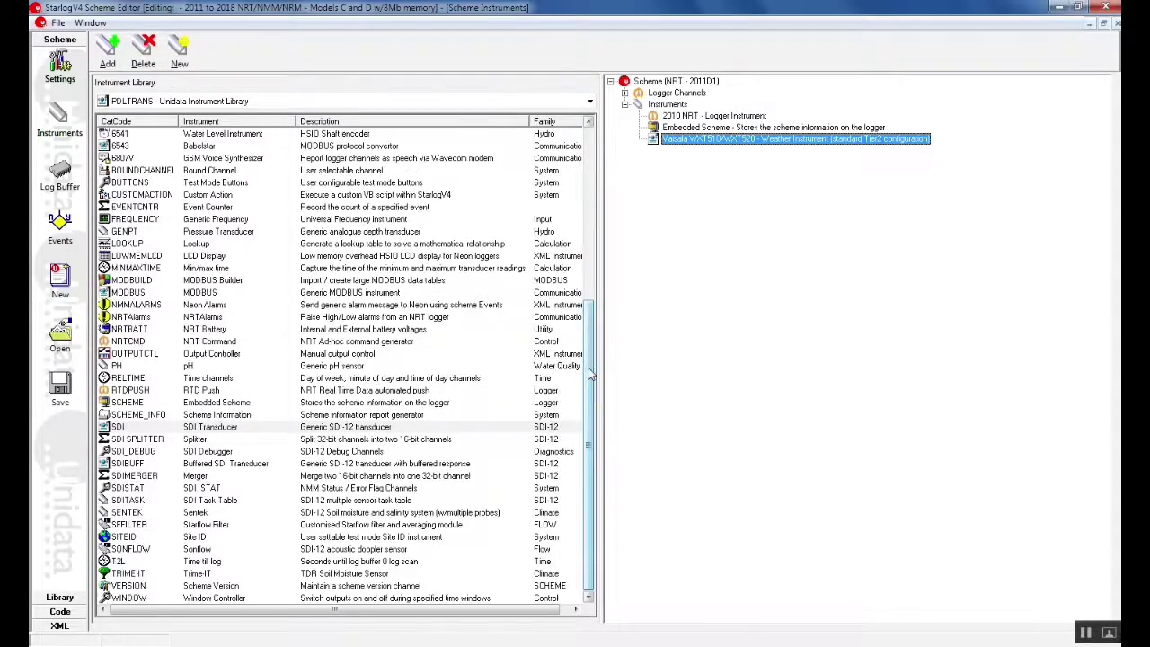
Step: Add an LM34 probe from the instrument library and open LM34 #1's scaling settings
{"action": "left_click_drag", "start_coordinate": [589, 372], "coordinate": [593, 177]}
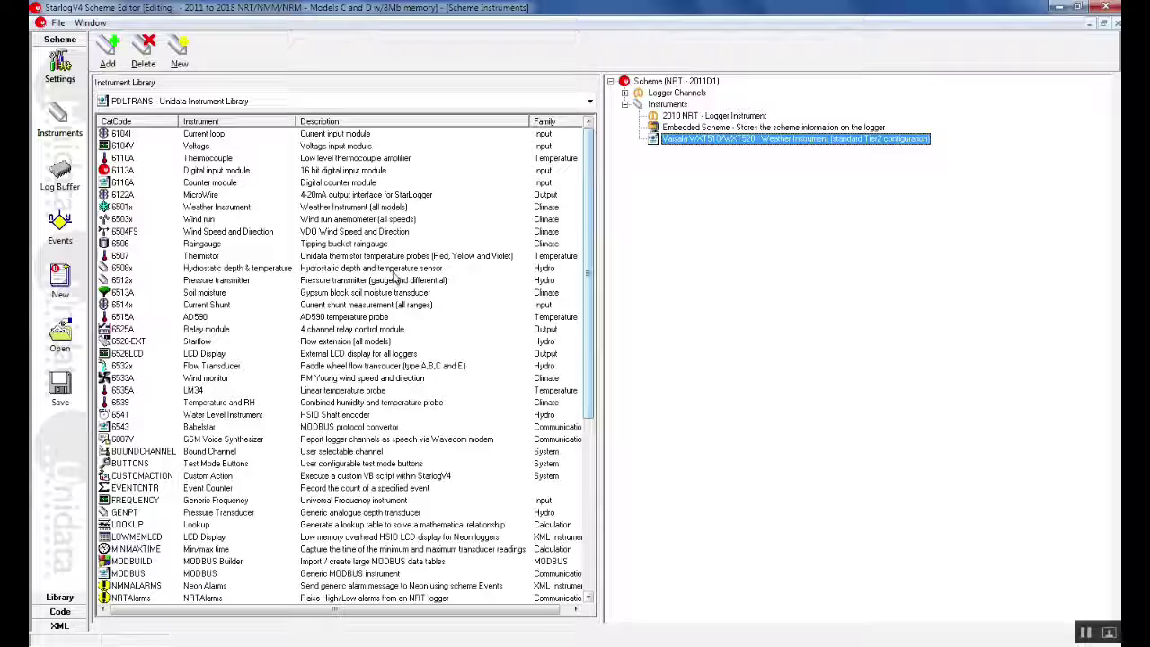
{"action": "double_click", "coordinate": [202, 394]}
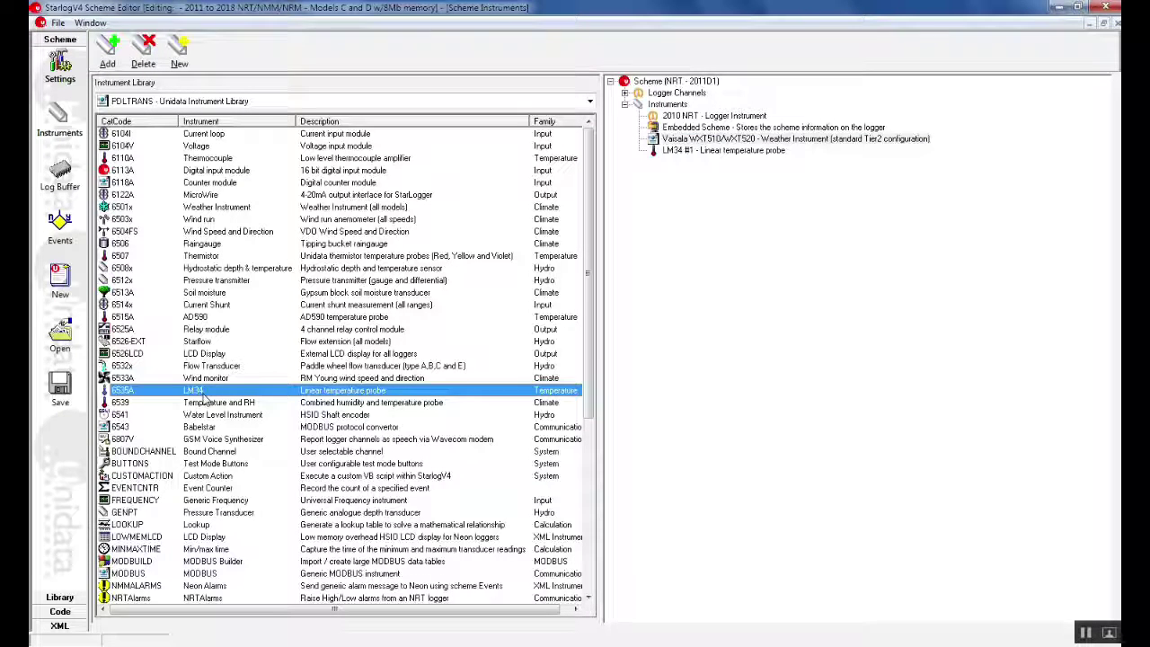
{"action": "double_click", "coordinate": [679, 153]}
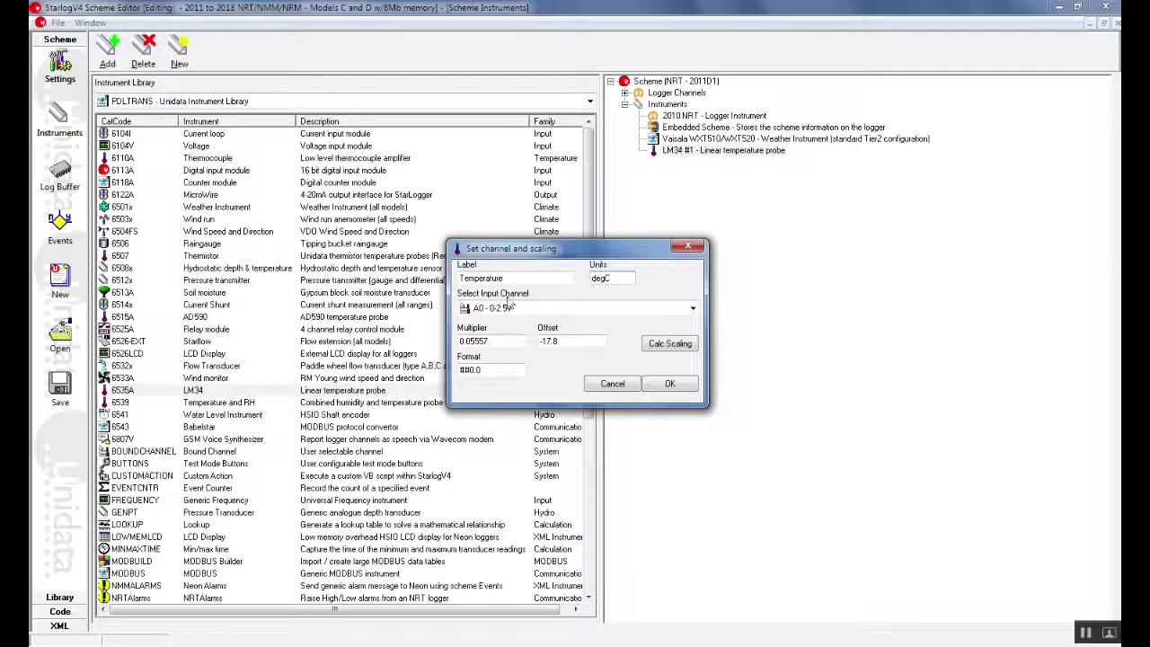
Step: Assign the LM34 Temperature (degC) channel to input A0 and open the scaling calculator
{"action": "left_click", "coordinate": [551, 279]}
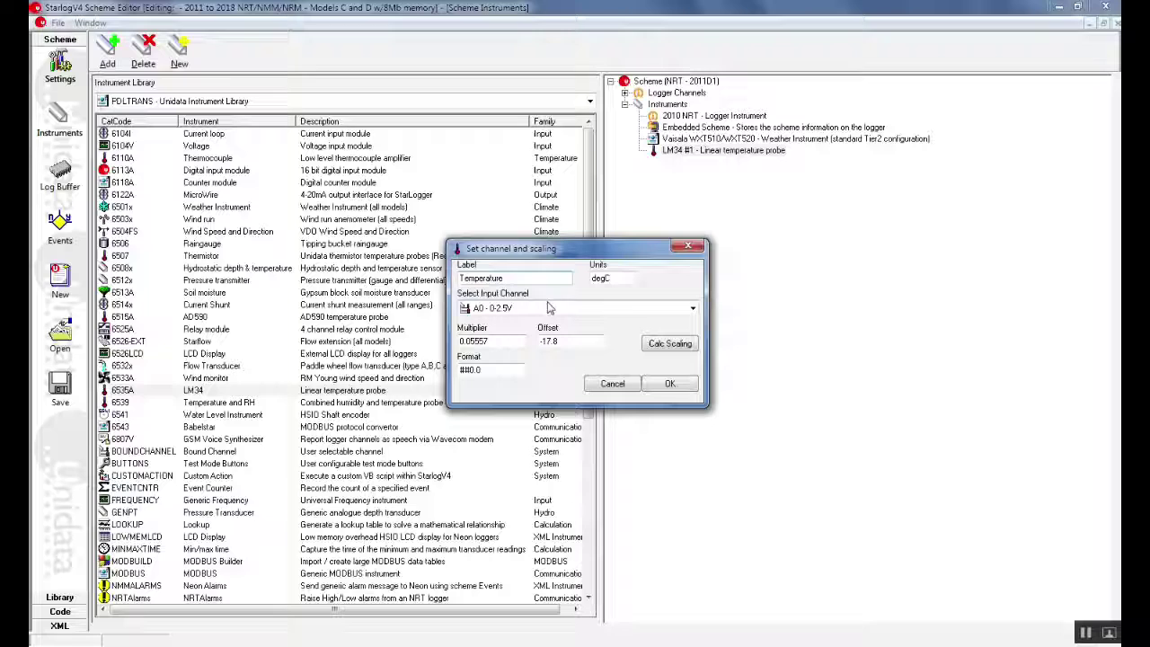
{"action": "left_click_drag", "start_coordinate": [514, 278], "coordinate": [445, 280]}
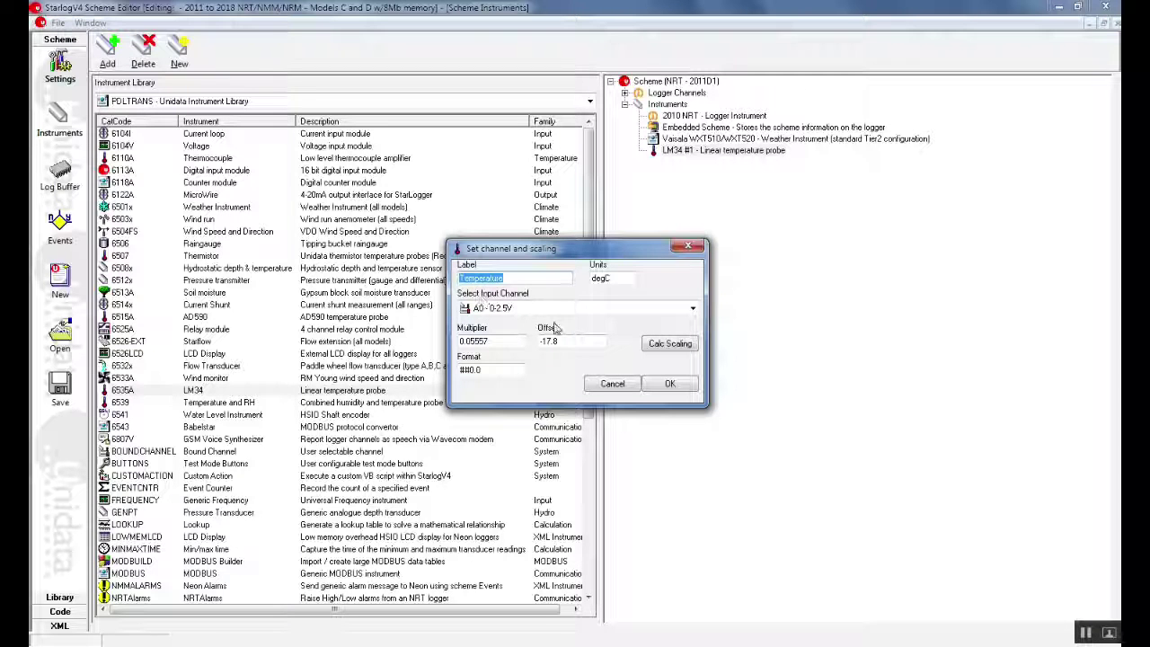
{"action": "left_click_drag", "start_coordinate": [629, 280], "coordinate": [582, 289]}
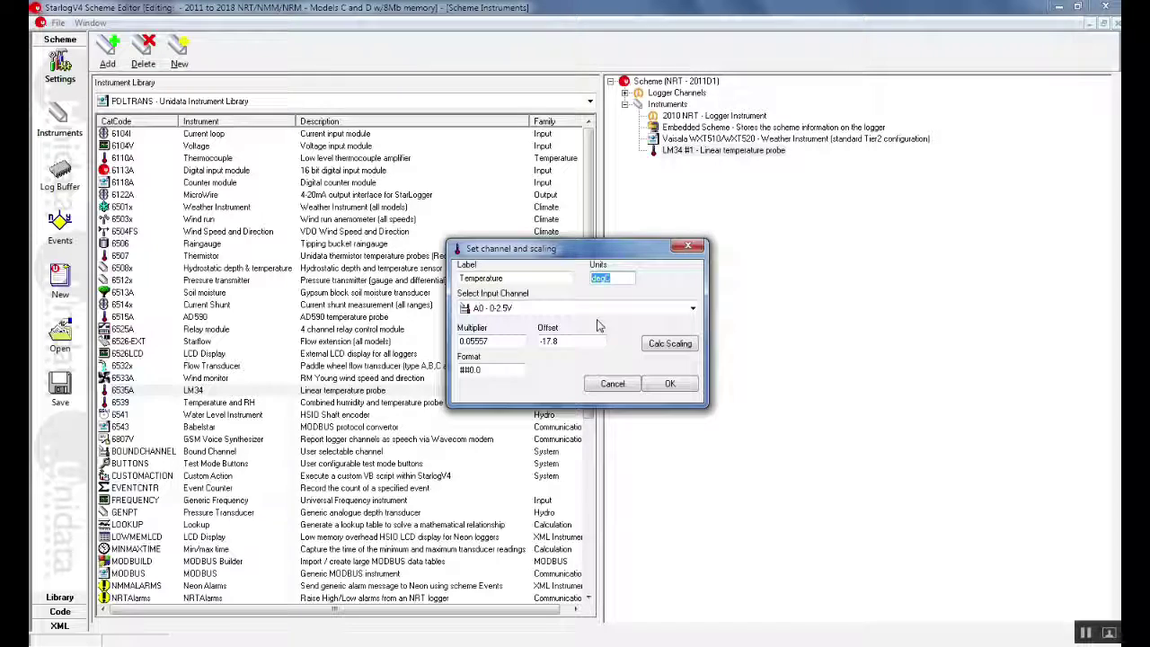
{"action": "left_click", "coordinate": [694, 309]}
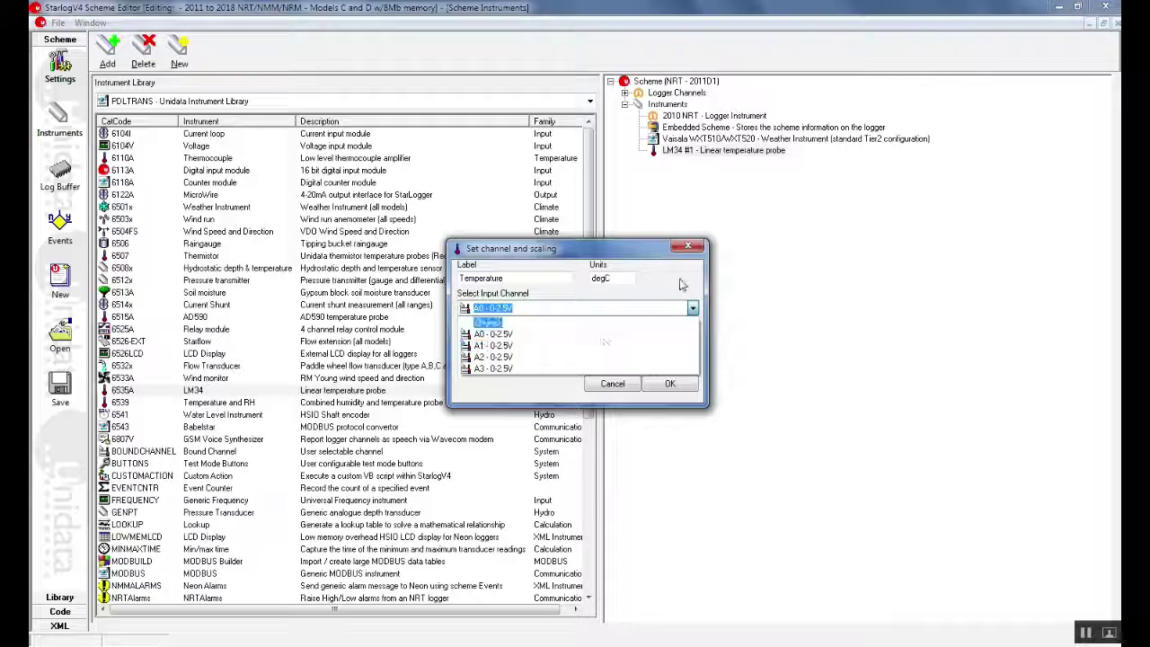
{"action": "left_click", "coordinate": [609, 333]}
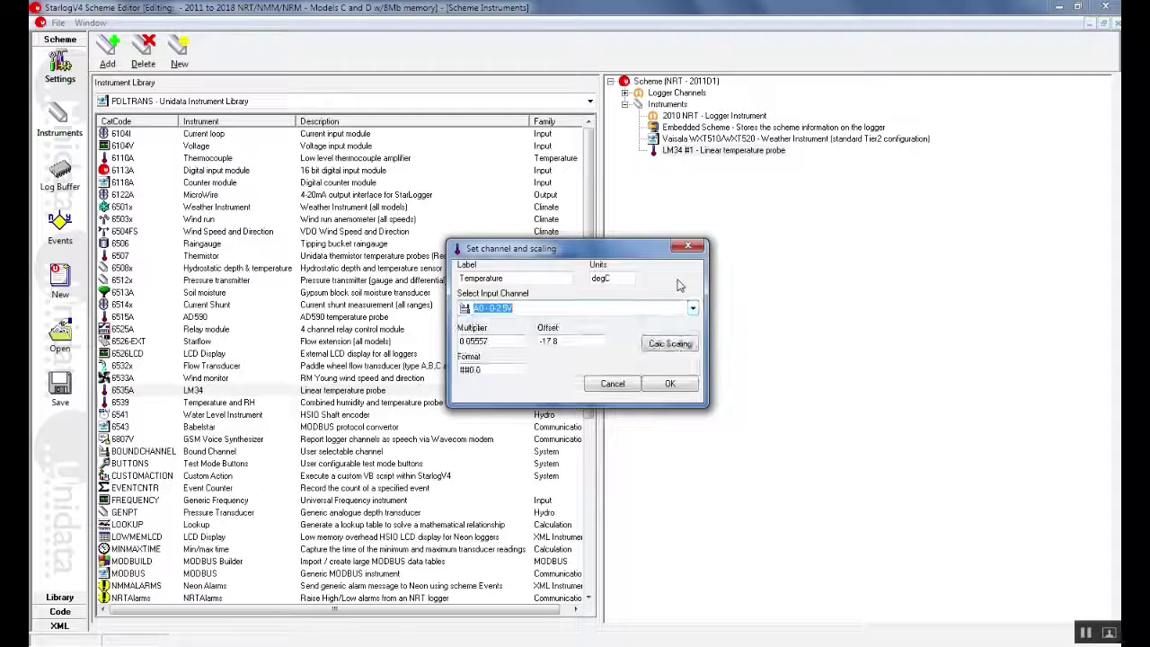
{"action": "left_click", "coordinate": [666, 348]}
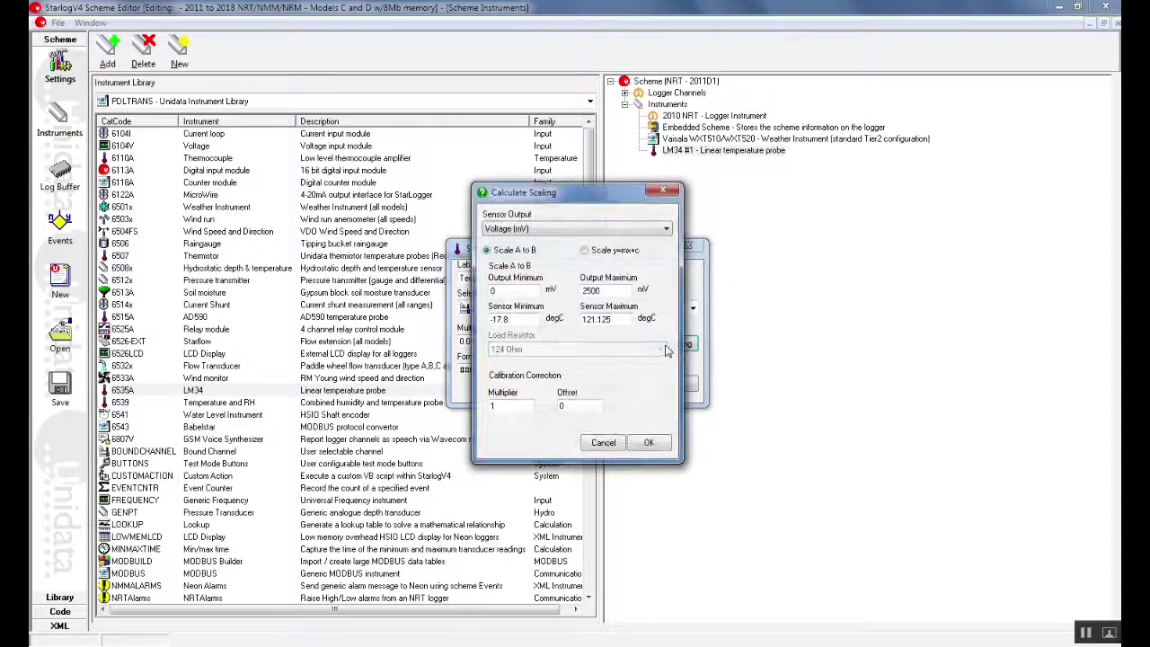
Step: Enter output maximum 1000 and sensor range 0 to 100, giving multiplier 0.1, offset 0
{"action": "double_click", "coordinate": [624, 290]}
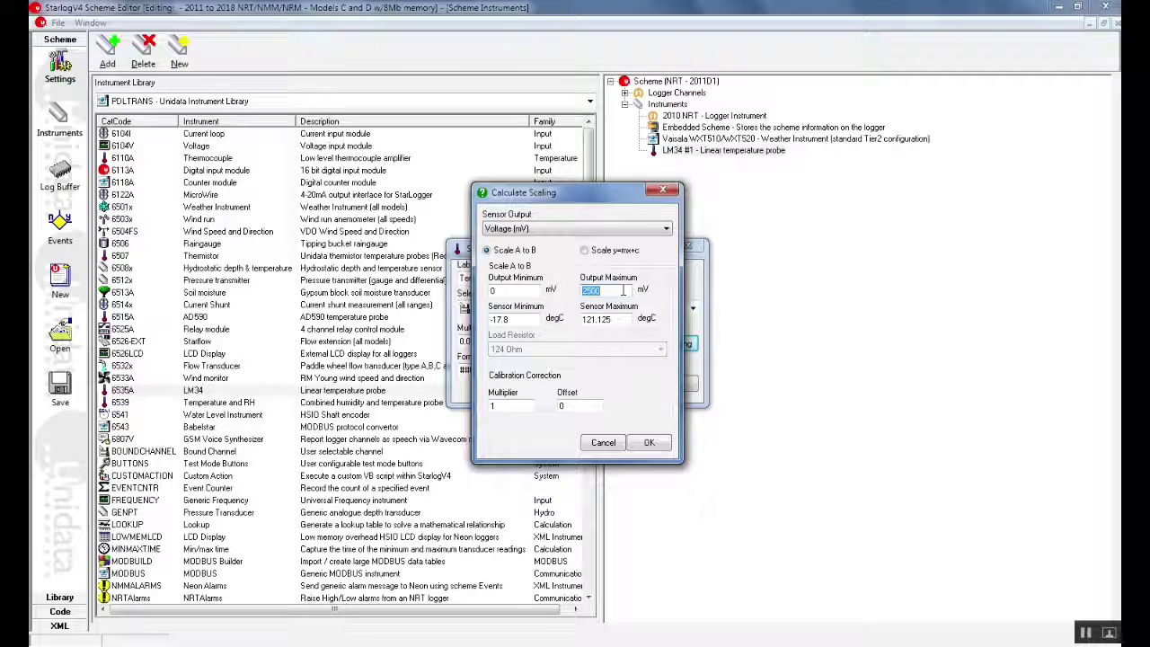
{"action": "type", "text": "1000"}
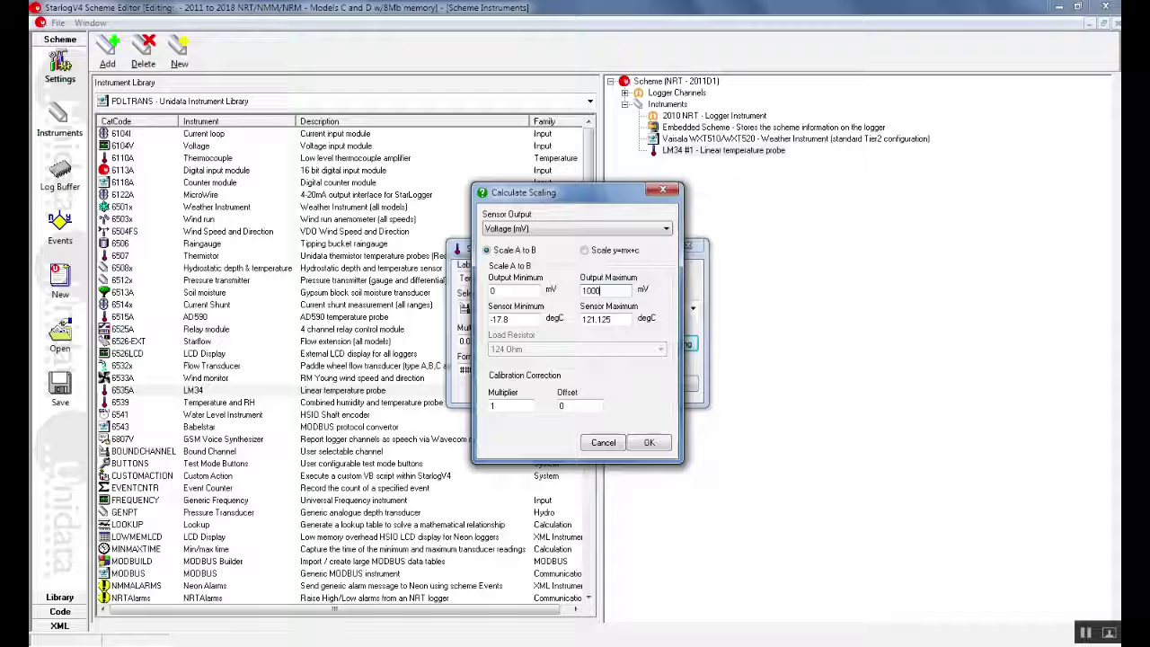
{"action": "double_click", "coordinate": [516, 319]}
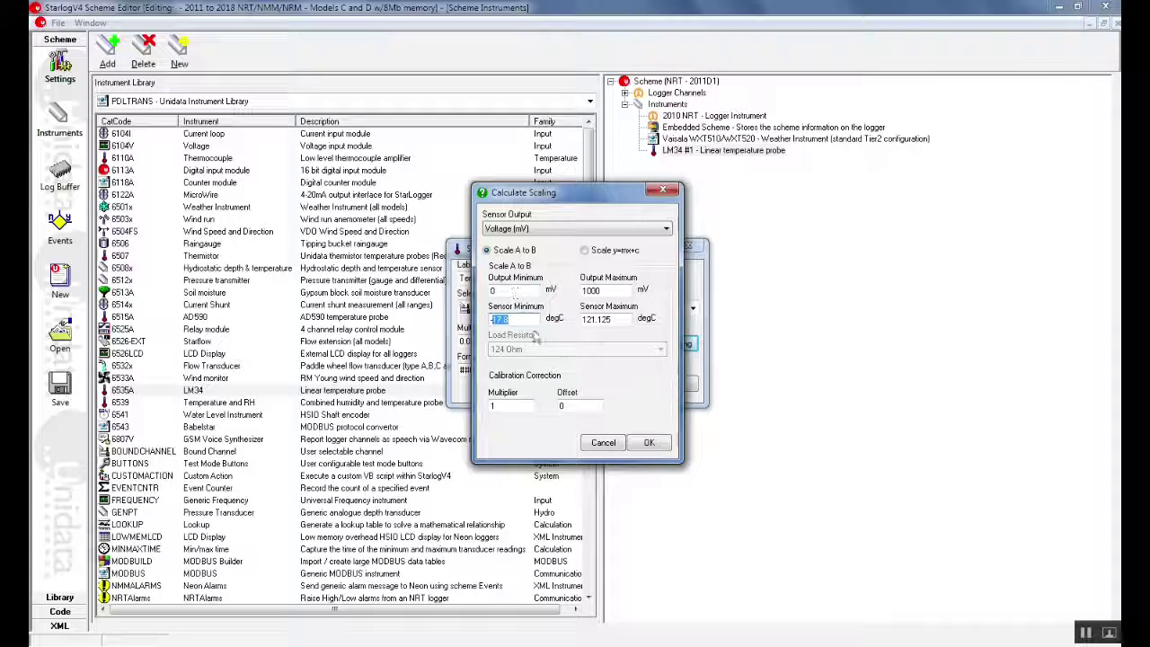
{"action": "type", "text": "-17.8"}
{"action": "key", "text": "shift+Home"}
{"action": "type", "text": "0"}
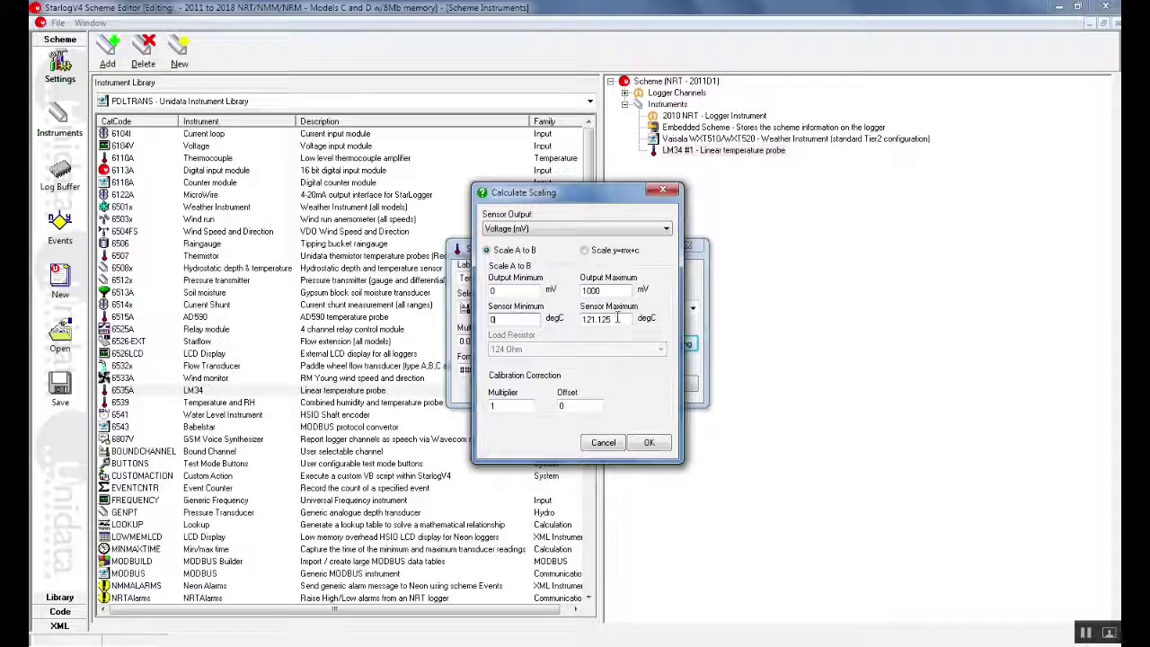
{"action": "key", "text": "Tab"}
{"action": "type", "text": "1000"}
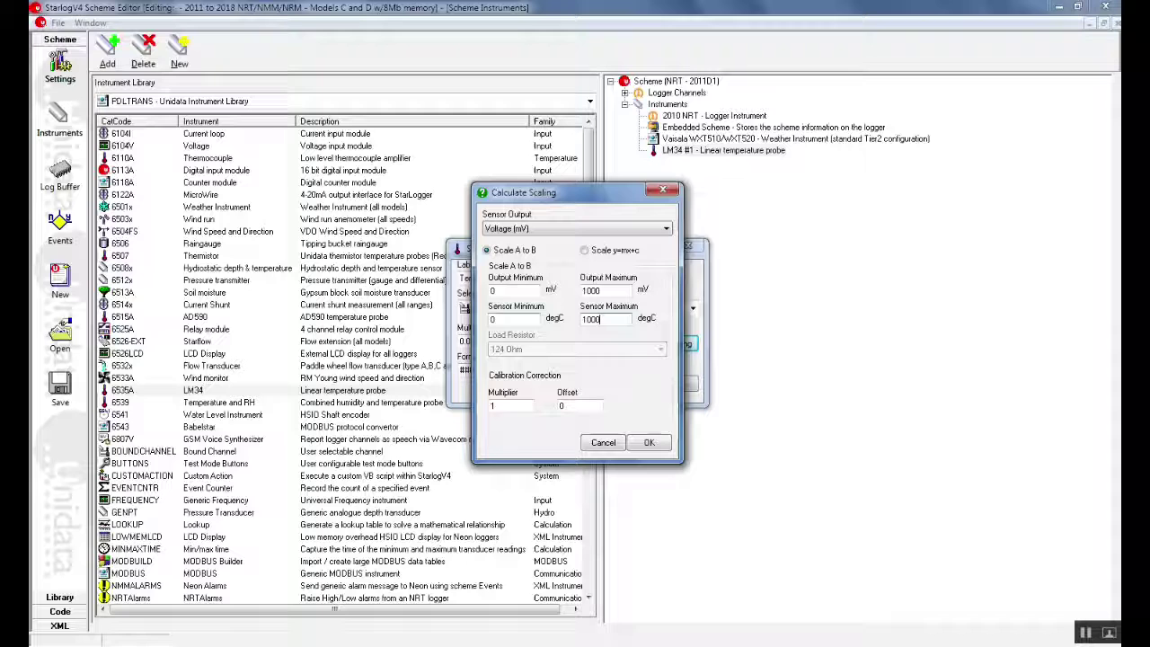
{"action": "key", "text": "BackSpace"}
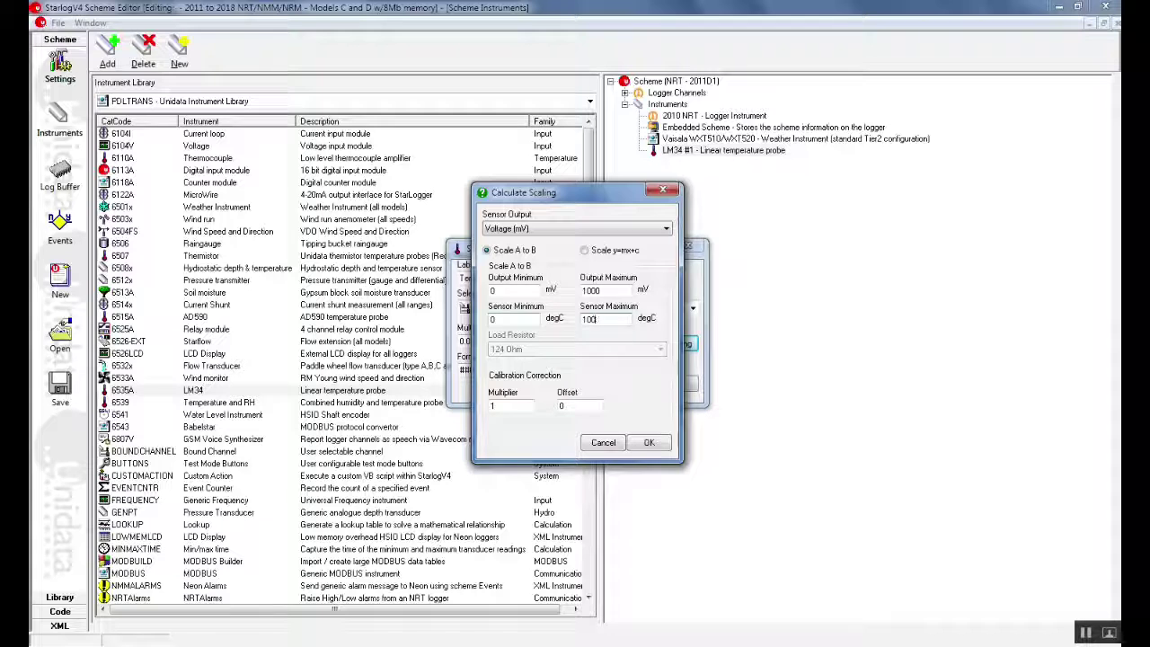
{"action": "left_click", "coordinate": [650, 444]}
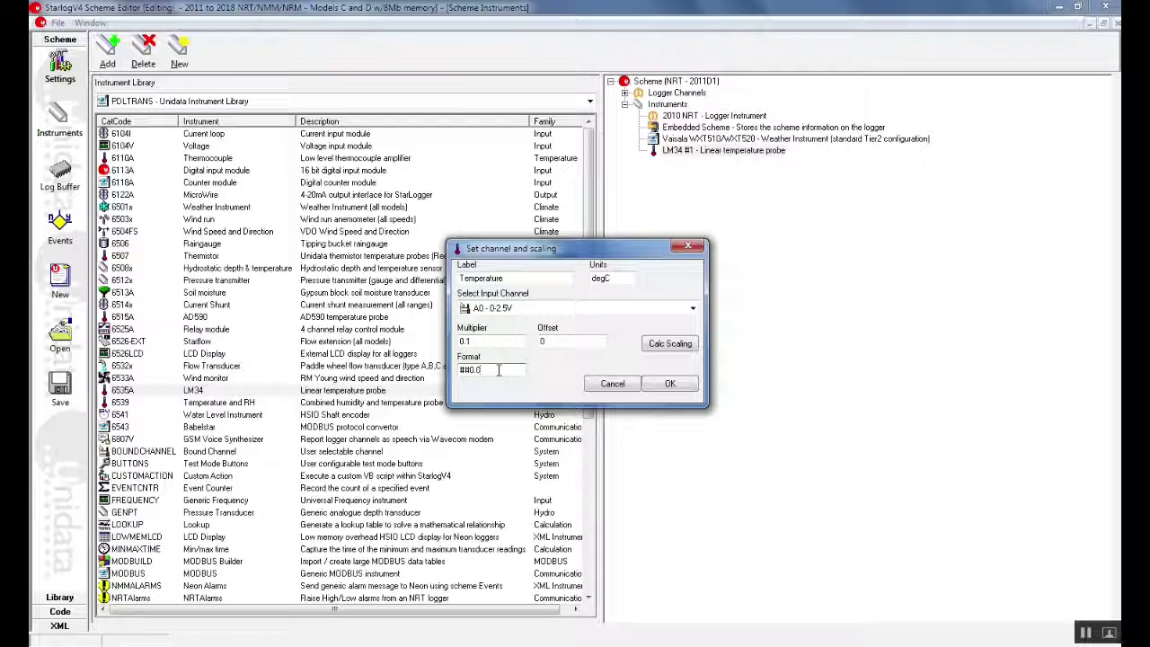
Step: Accept the LM34 Temperature scaling: degC, A0 0-2.5V, multiplier 0.1, format ###0.0
{"action": "type", "text": "0"}
{"action": "key", "text": "BackSpace"}
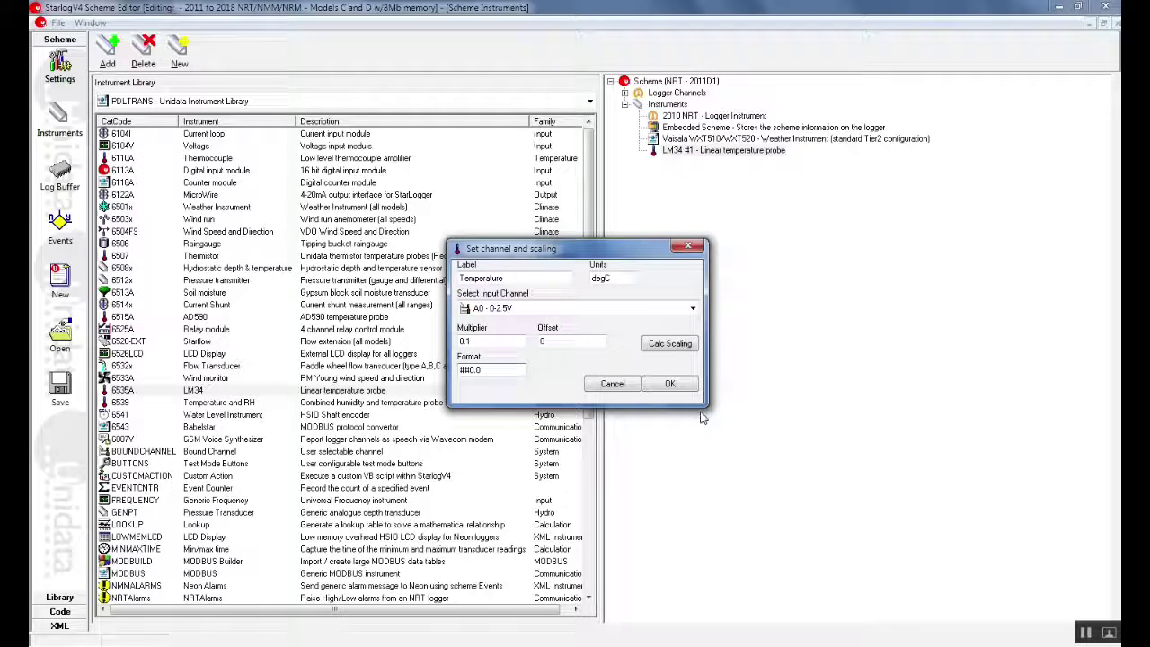
{"action": "left_click", "coordinate": [679, 389]}
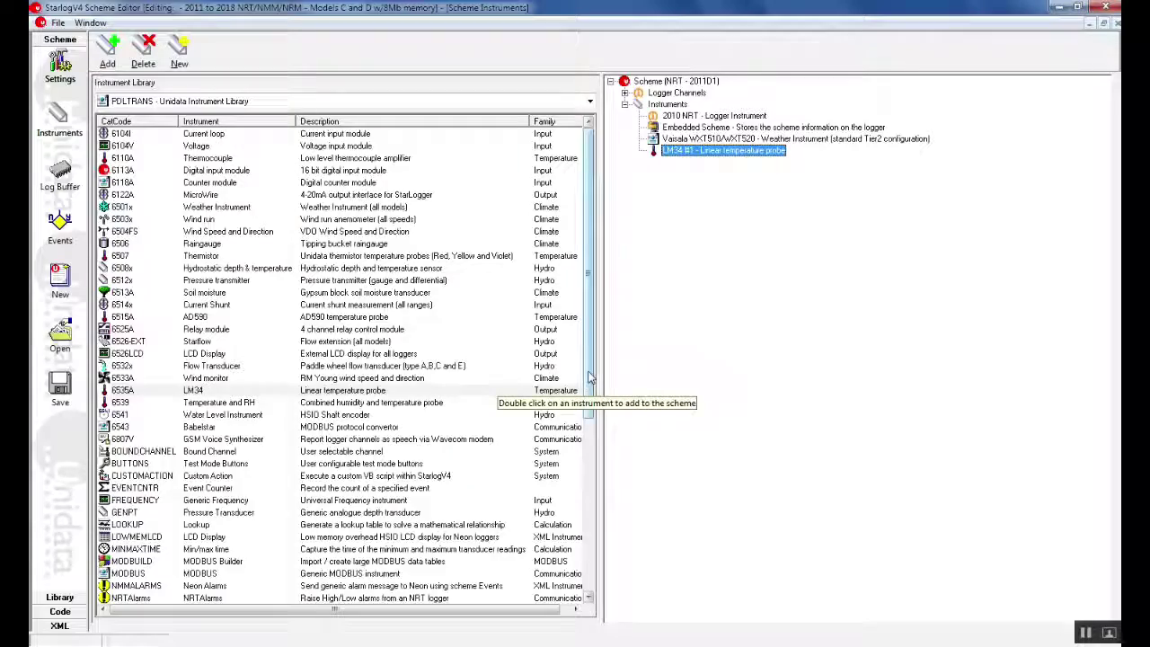
Step: Add NRTBATT from the Instrument Library and review its battery-voltage information
{"action": "left_click_drag", "start_coordinate": [589, 387], "coordinate": [611, 549]}
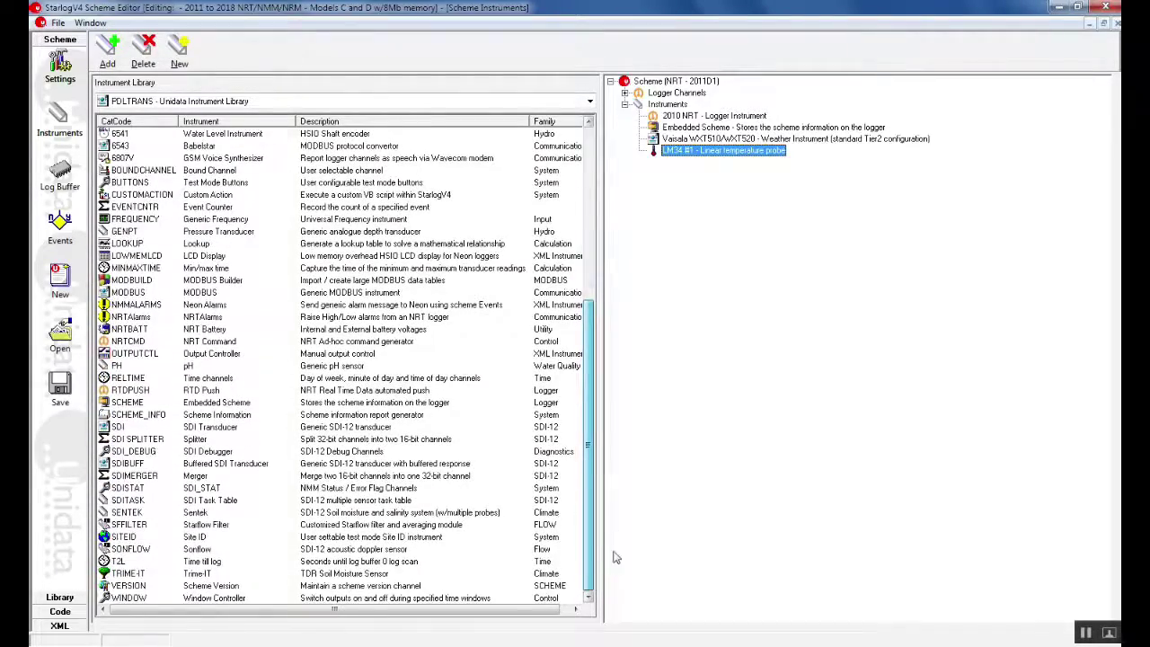
{"action": "left_click_drag", "start_coordinate": [616, 558], "coordinate": [601, 494]}
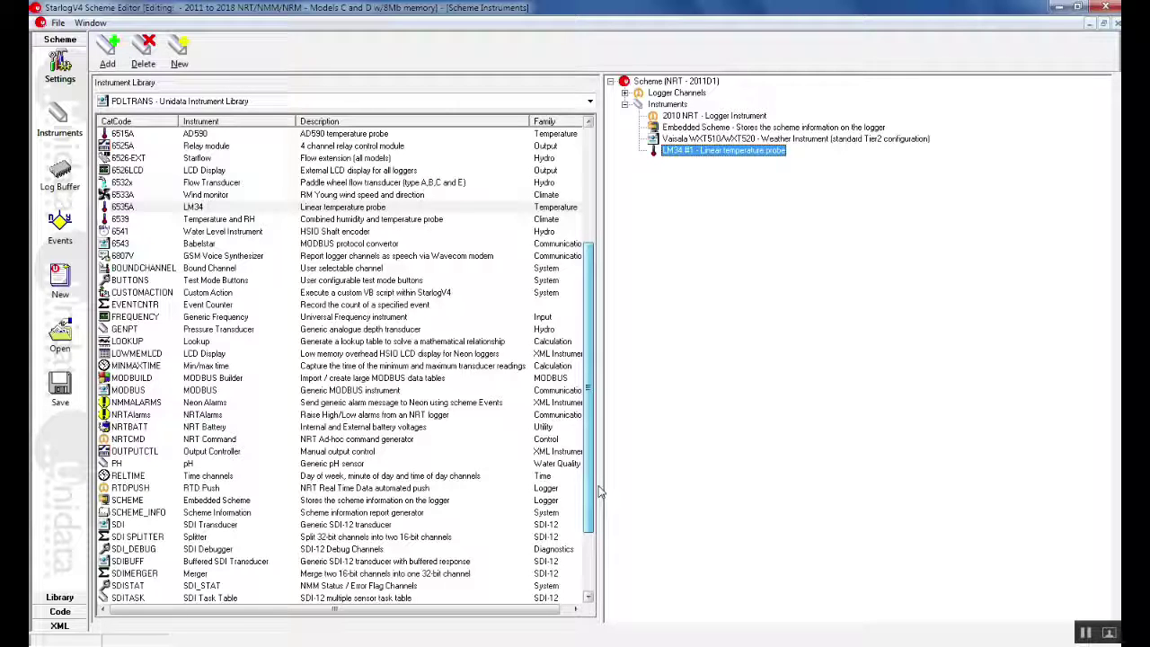
{"action": "mouse_move", "coordinate": [600, 492]}
{"action": "left_mouse_down"}
{"action": "mouse_move", "coordinate": [605, 535]}
{"action": "mouse_move", "coordinate": [617, 501]}
{"action": "left_mouse_up"}
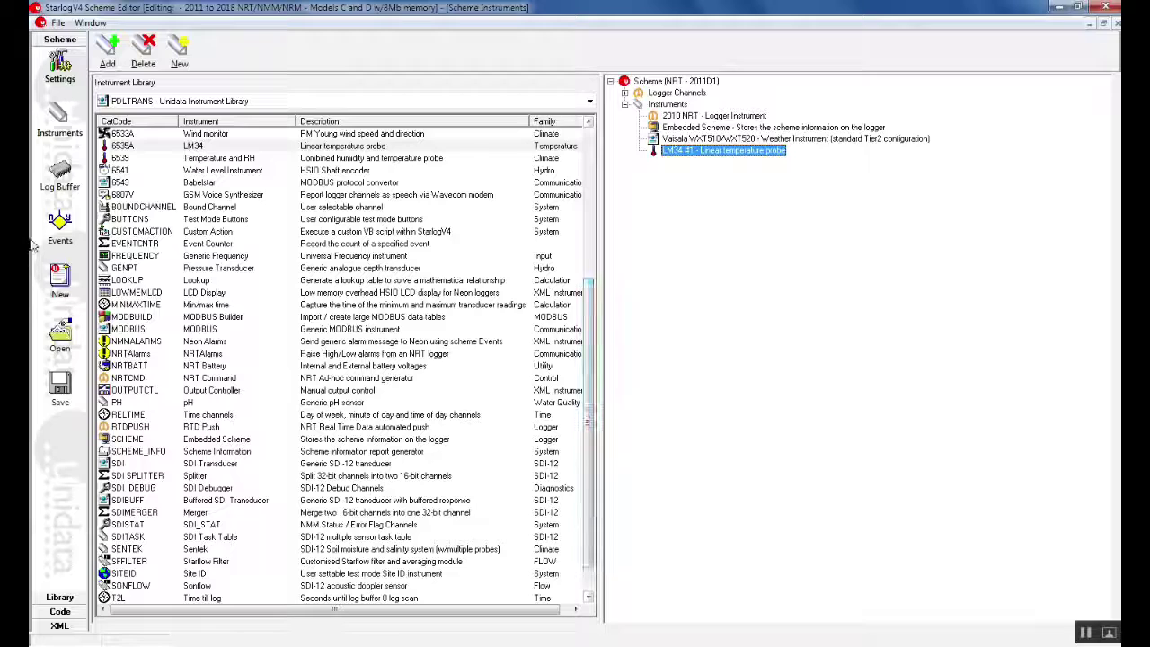
{"action": "double_click", "coordinate": [130, 371]}
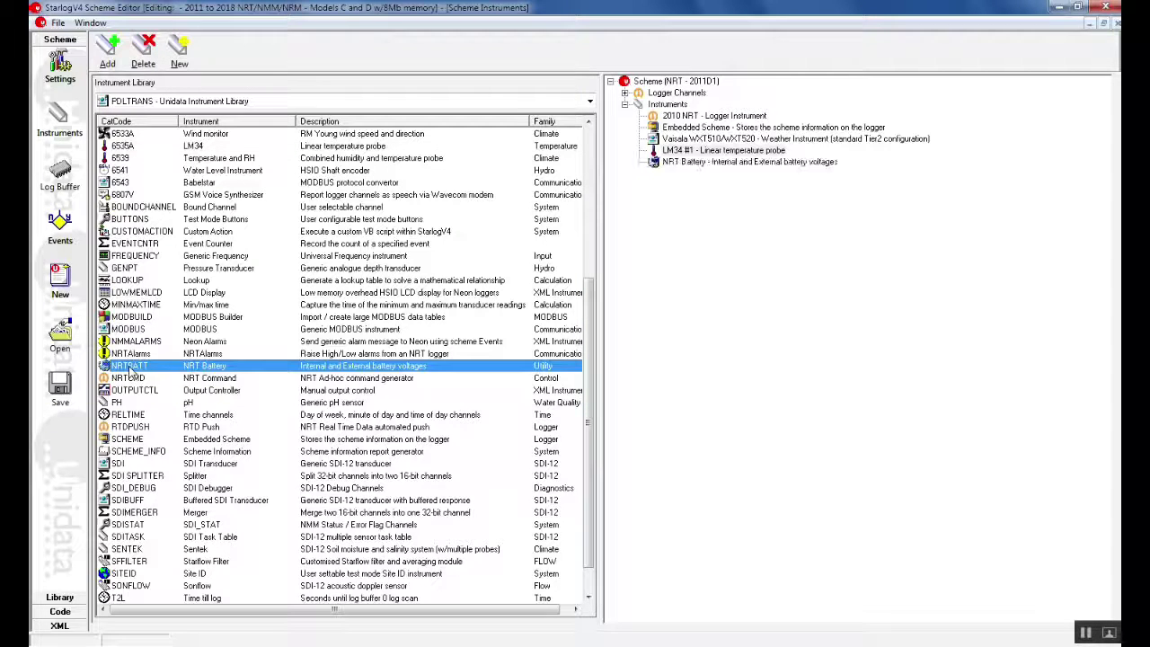
{"action": "double_click", "coordinate": [697, 168]}
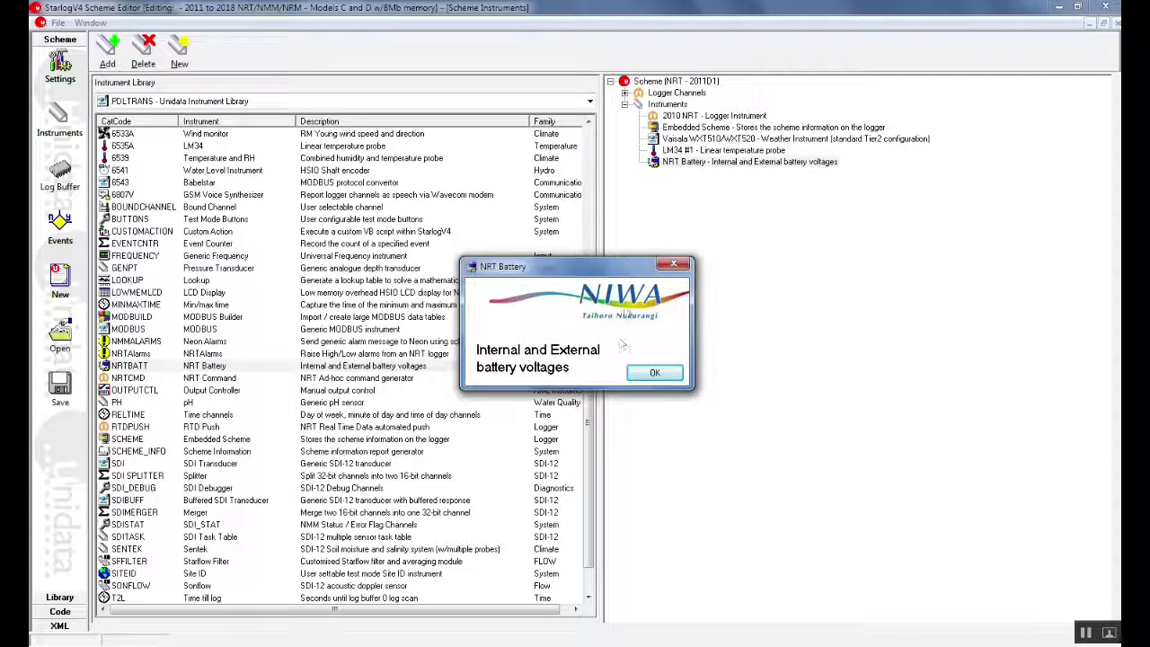
{"action": "left_click", "coordinate": [655, 372]}
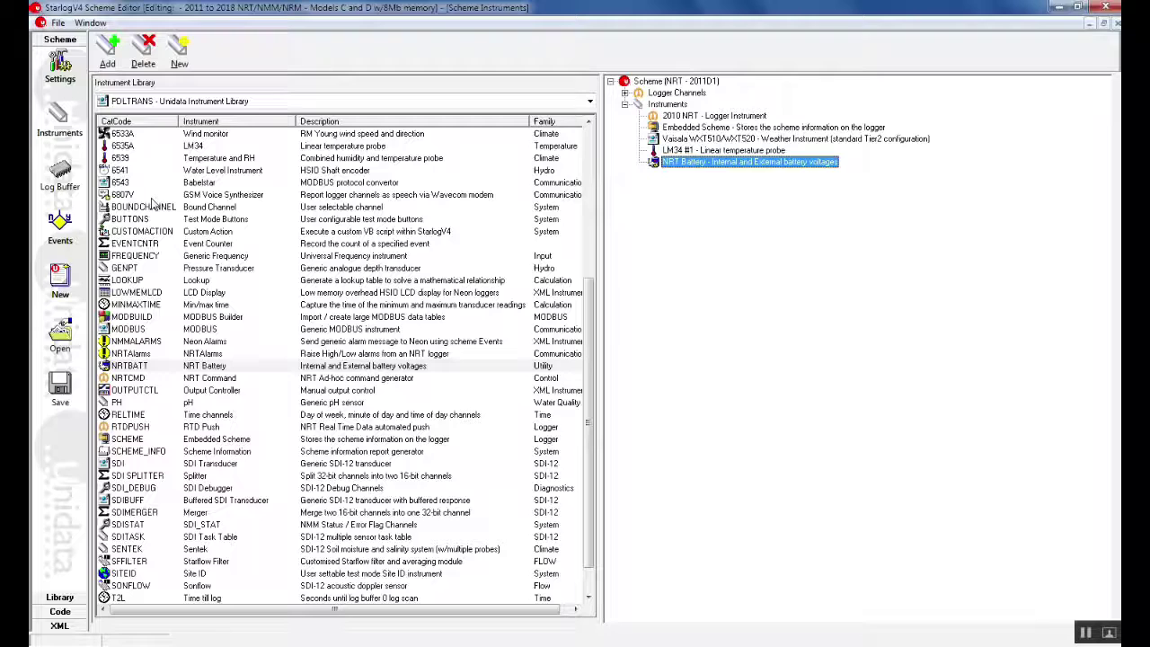
Step: Change the Main Buffer log interval from 1 hour to 5 min on the Log Buffer page
{"action": "left_click", "coordinate": [57, 173]}
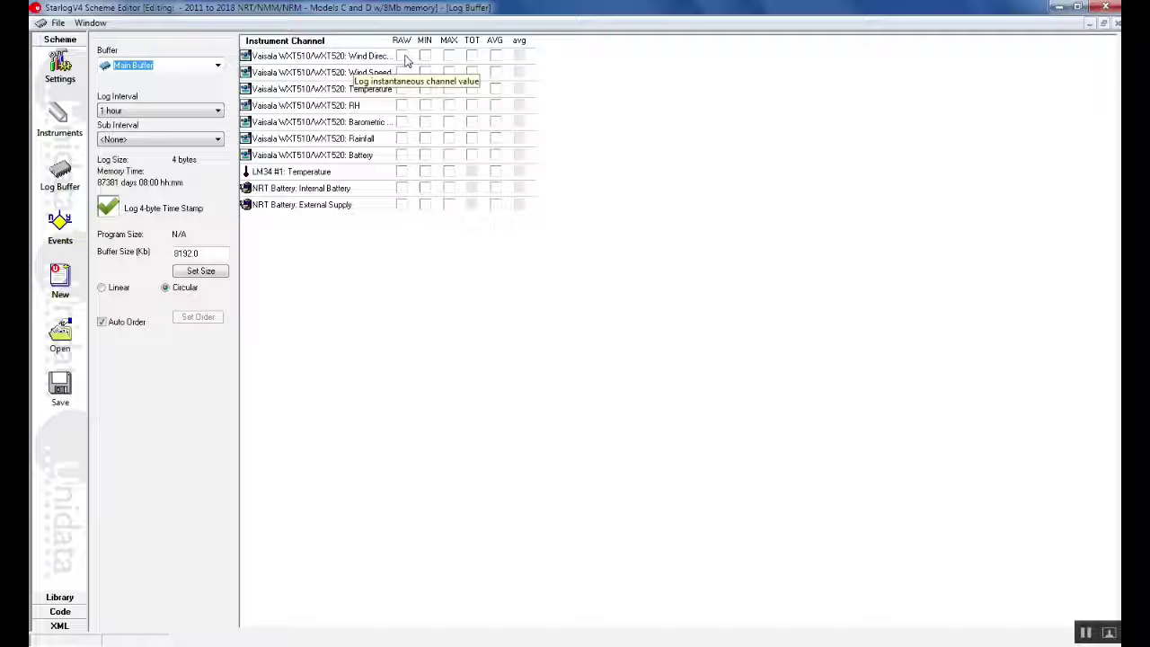
{"action": "left_click", "coordinate": [218, 111]}
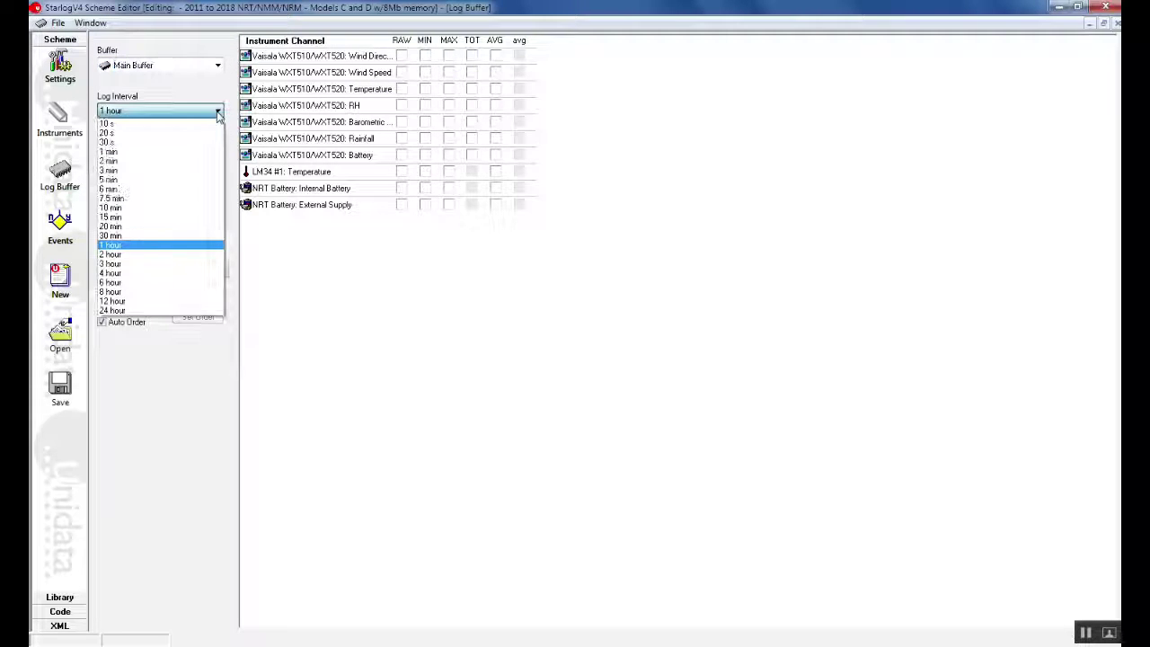
{"action": "left_click", "coordinate": [156, 180]}
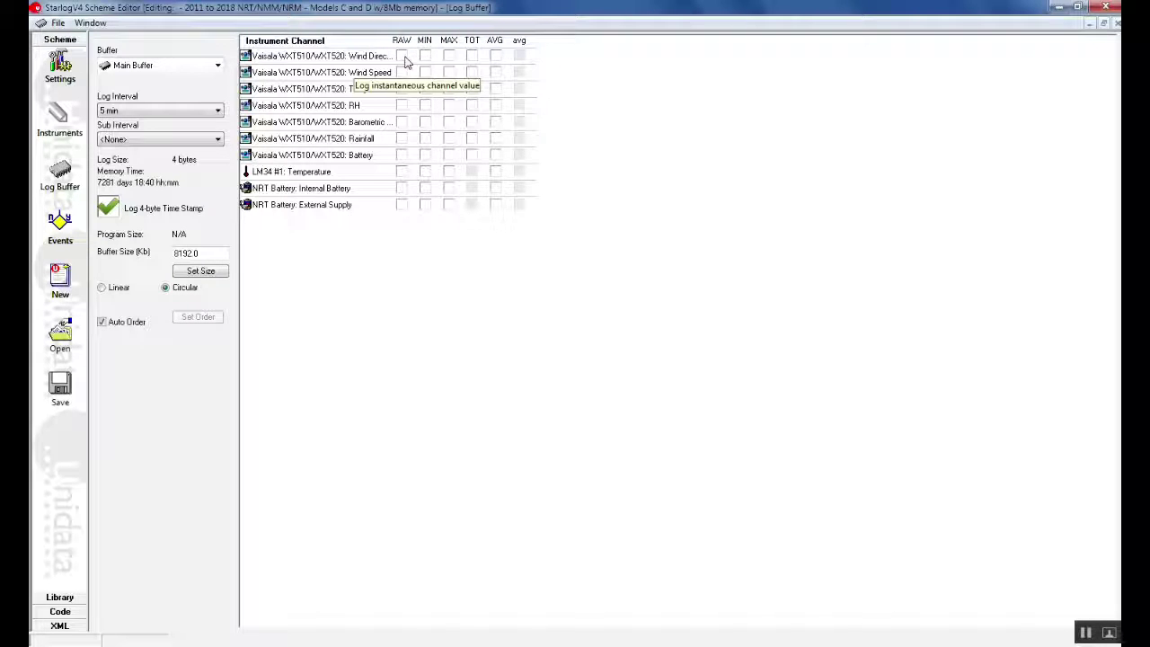
Step: Tick RAW for seven Vaisala and both NRT Battery channels, and AVG for LM34 temperature
{"action": "left_click", "coordinate": [402, 56]}
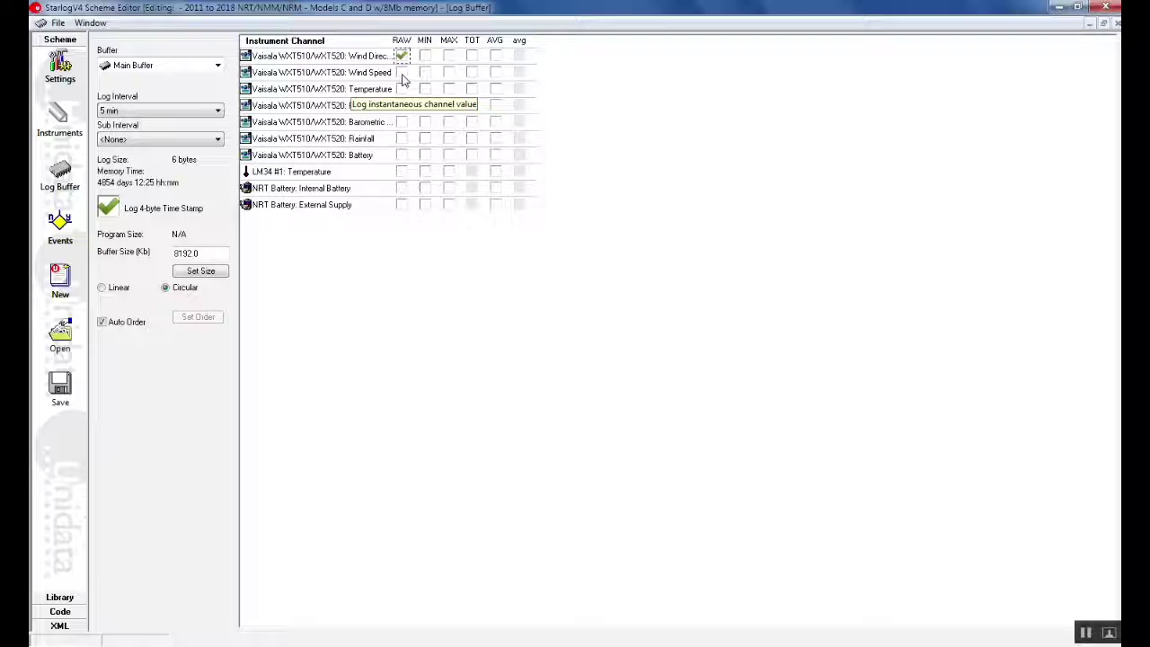
{"action": "left_click", "coordinate": [401, 73]}
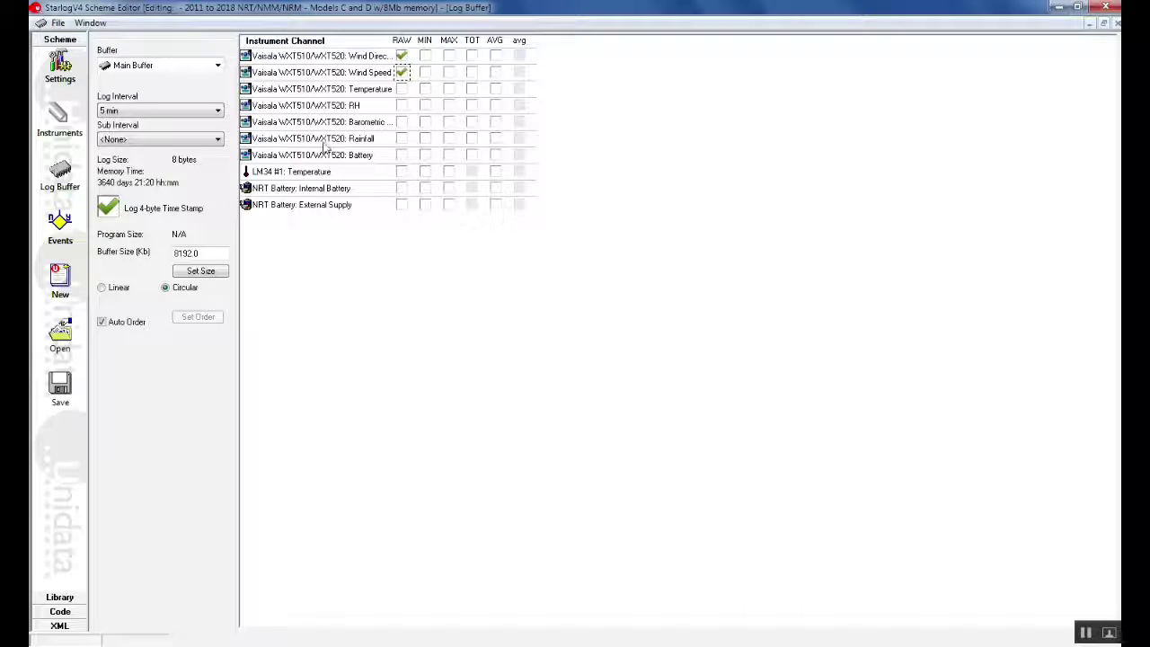
{"action": "left_click", "coordinate": [405, 91]}
{"action": "left_click", "coordinate": [403, 107]}
{"action": "left_click", "coordinate": [403, 123]}
{"action": "left_click", "coordinate": [402, 139]}
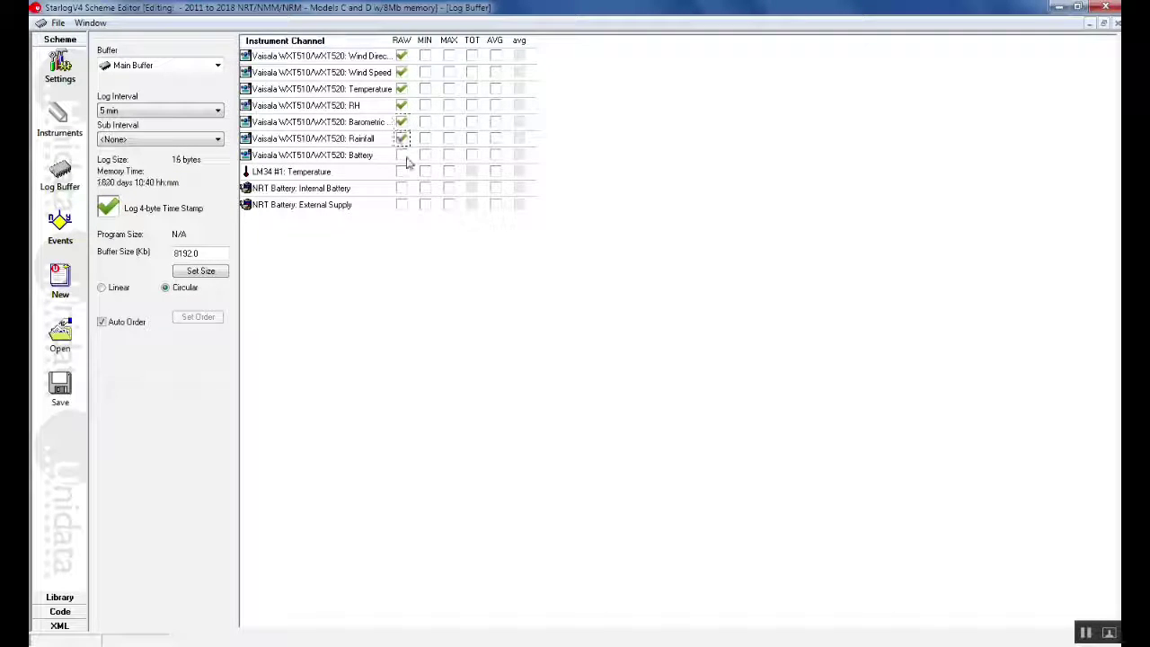
{"action": "left_click", "coordinate": [403, 155]}
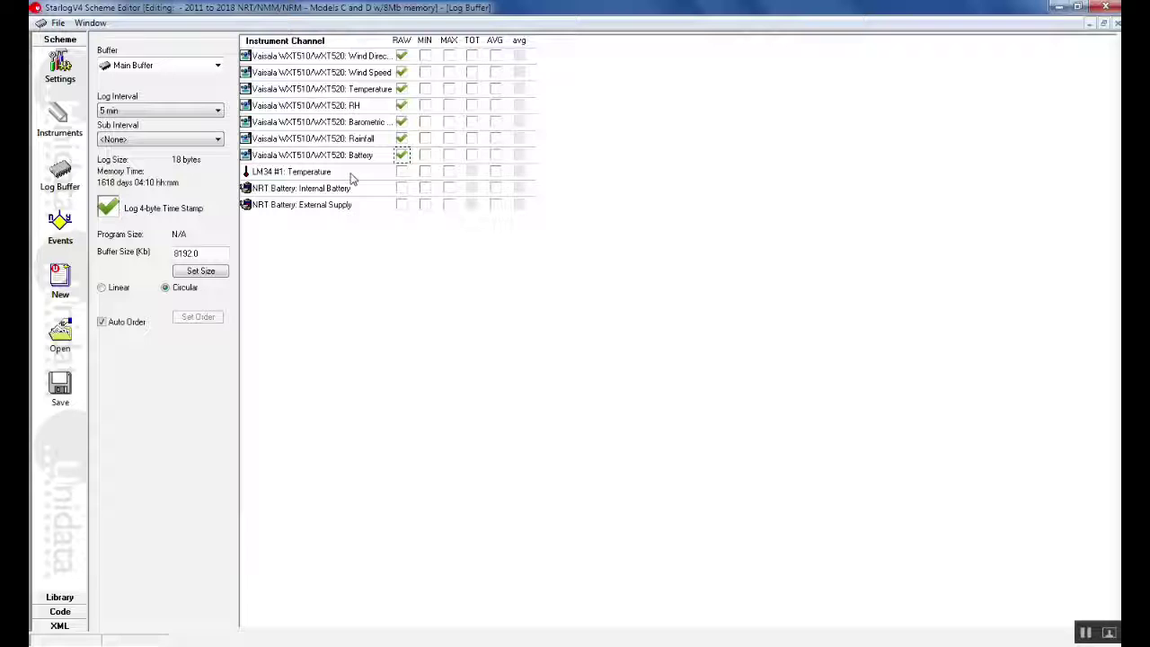
{"action": "left_click", "coordinate": [495, 172]}
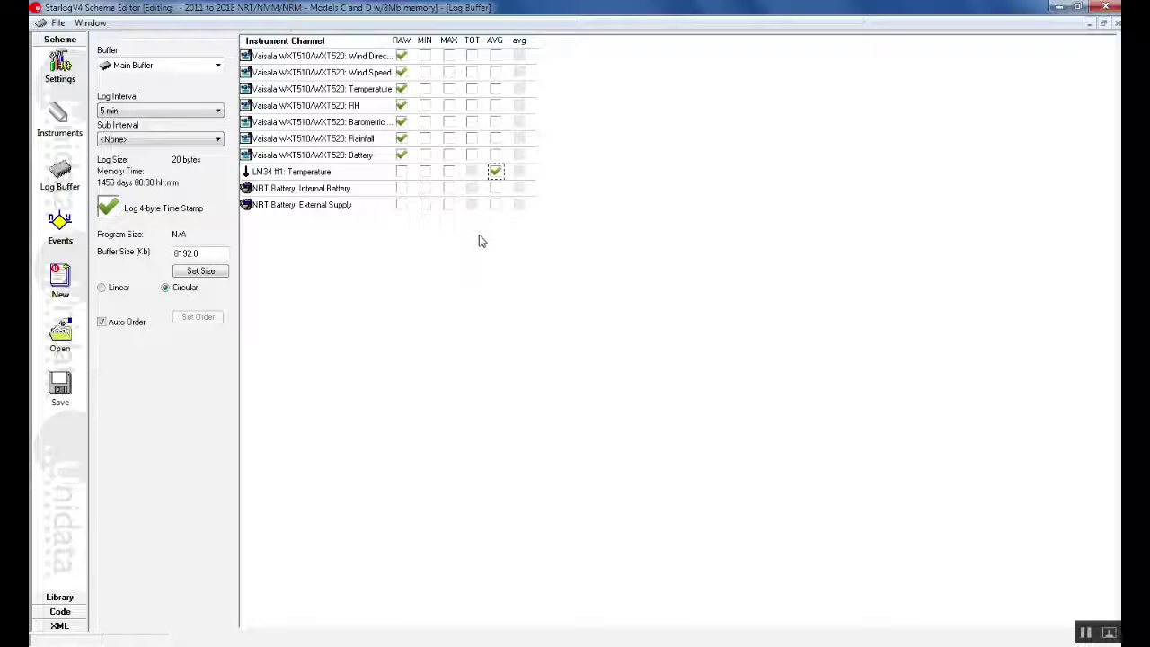
{"action": "left_click", "coordinate": [401, 188]}
{"action": "left_click", "coordinate": [403, 205]}
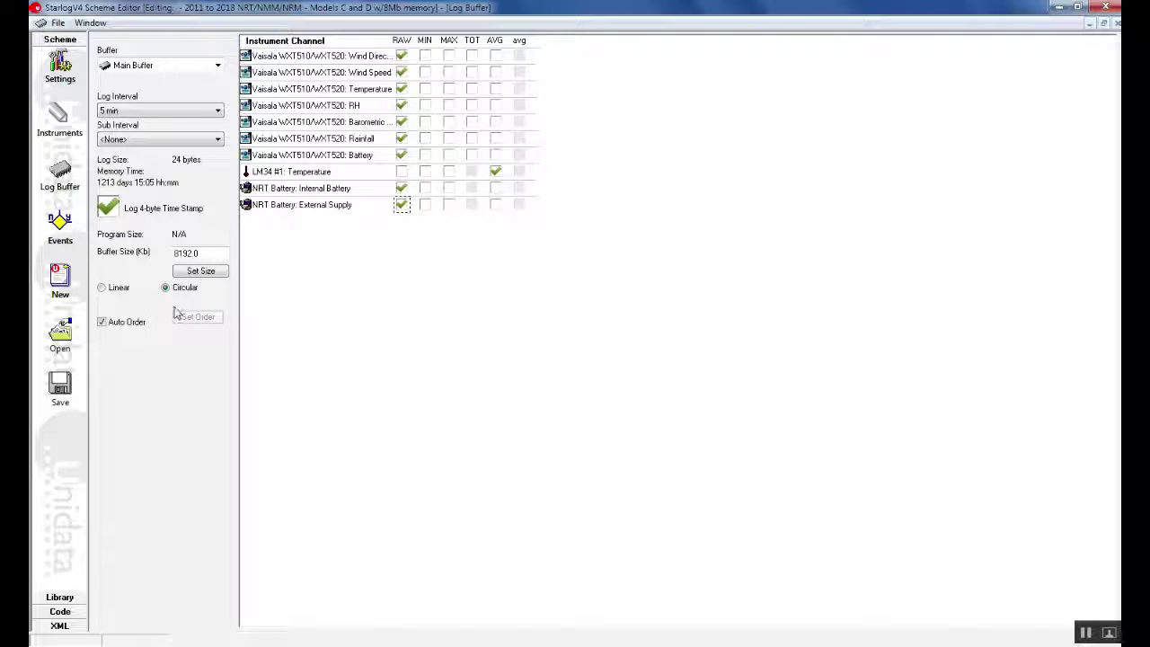
Step: Leave the Main Buffer circular and untick Auto Order
{"action": "left_click", "coordinate": [115, 297]}
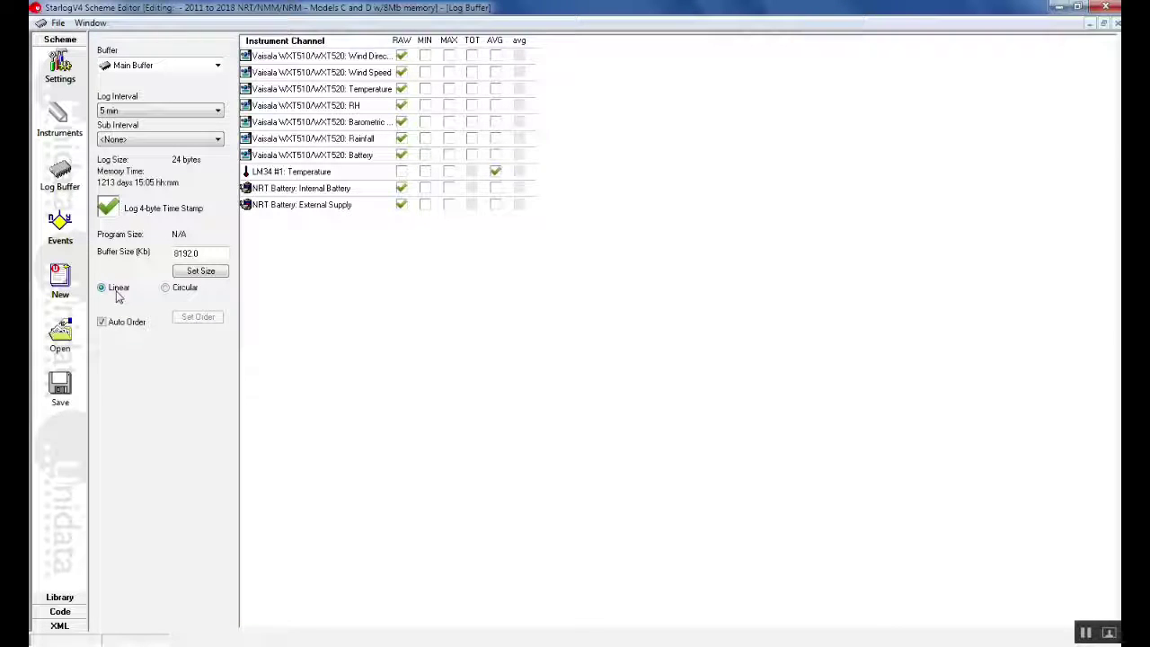
{"action": "left_click", "coordinate": [170, 292]}
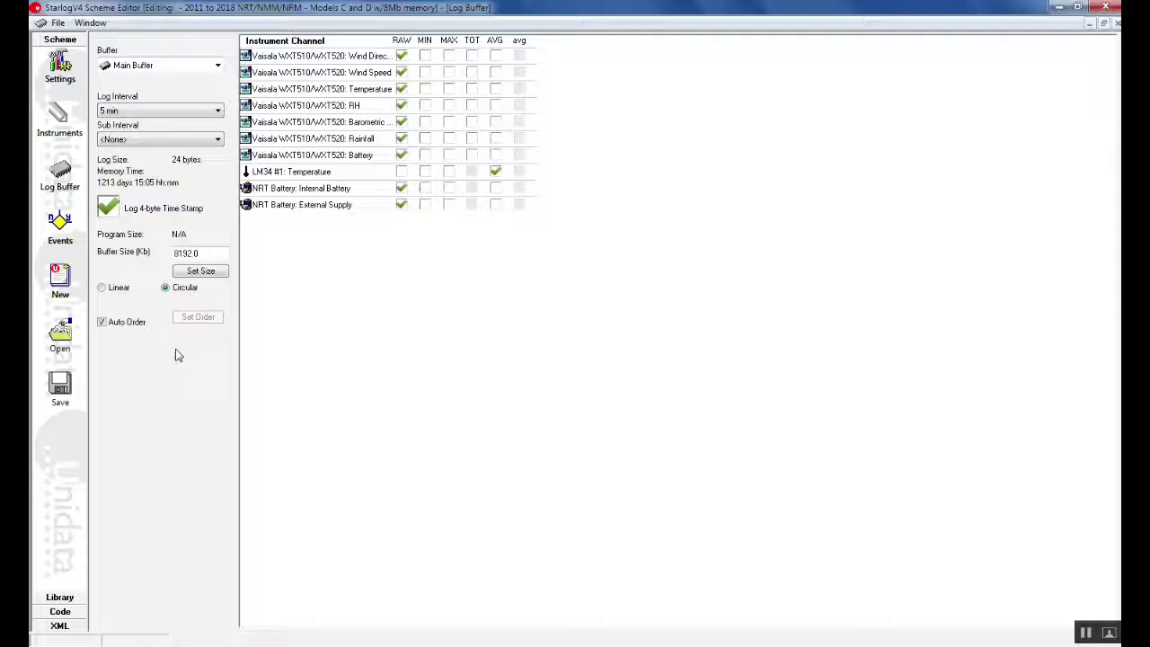
{"action": "left_click", "coordinate": [103, 325]}
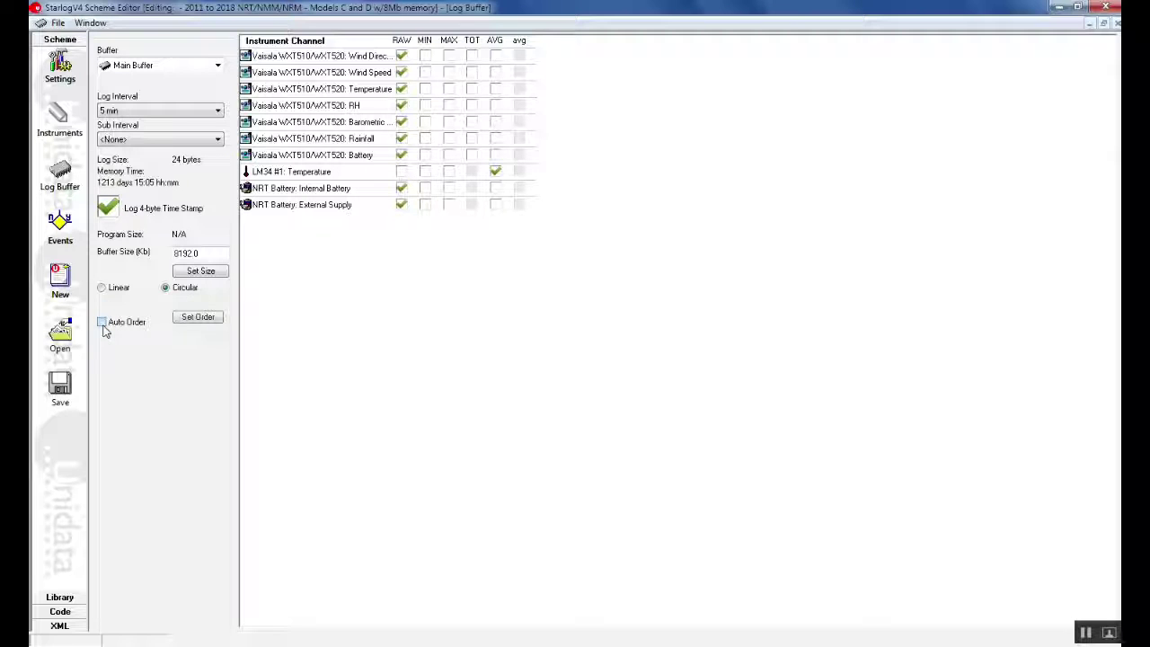
Step: Move 03 Temperature up two places to the top of the manual log order
{"action": "left_click", "coordinate": [203, 319]}
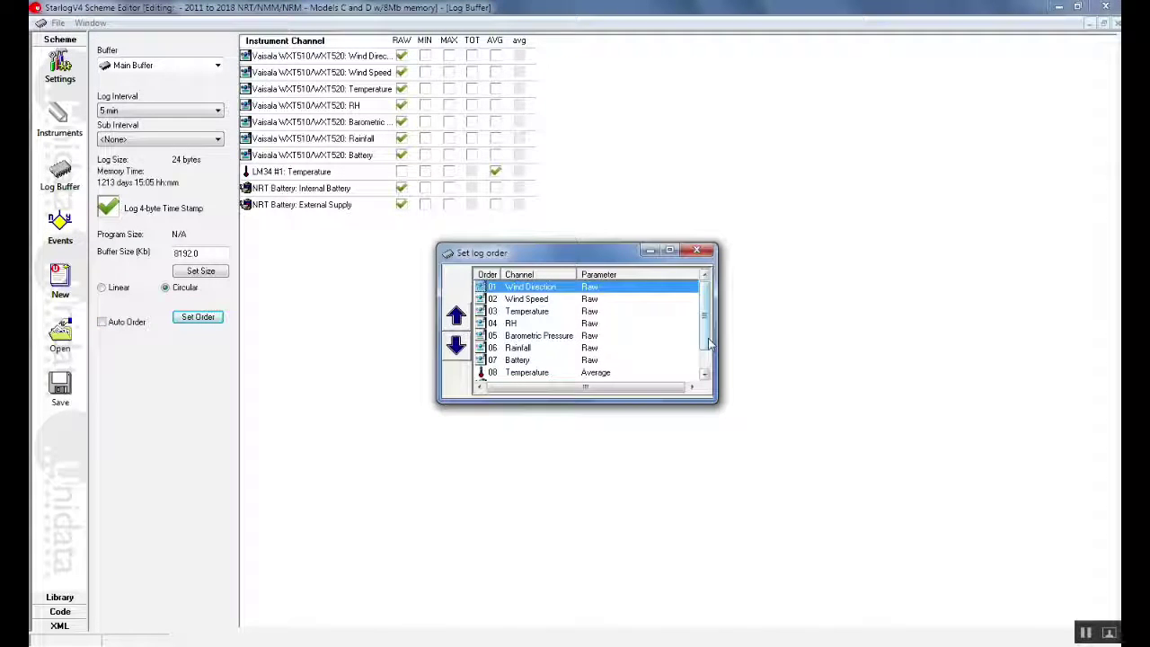
{"action": "mouse_move", "coordinate": [709, 339]}
{"action": "left_mouse_down"}
{"action": "mouse_move", "coordinate": [706, 358]}
{"action": "mouse_move", "coordinate": [698, 329]}
{"action": "left_mouse_up"}
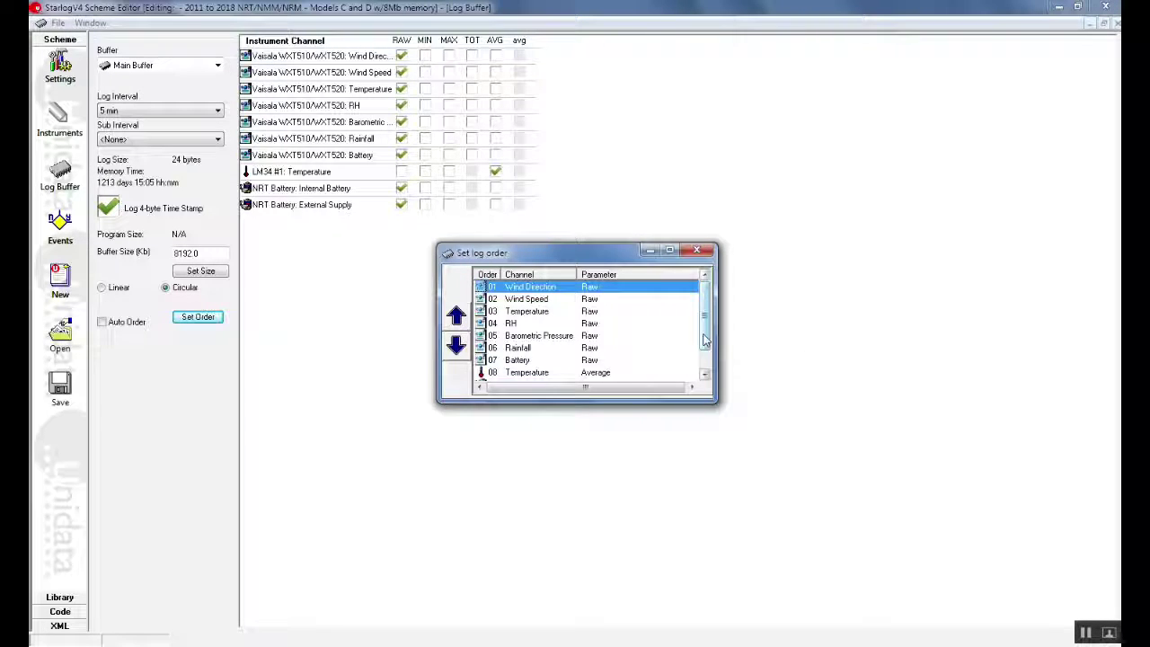
{"action": "left_click", "coordinate": [524, 311]}
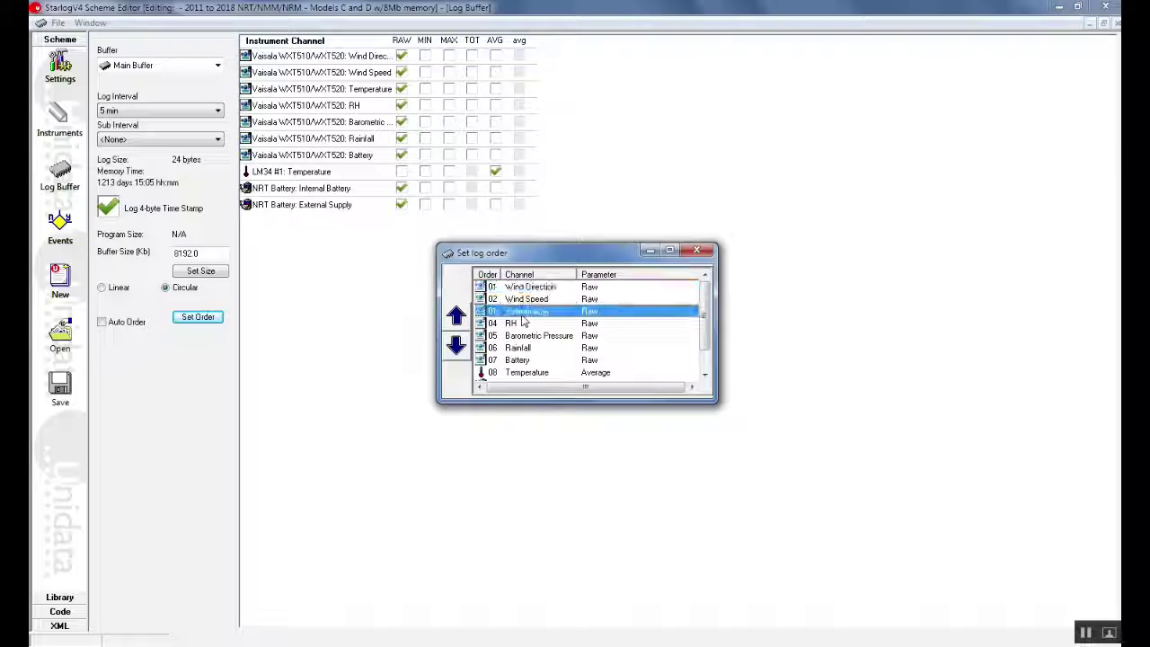
{"action": "left_click", "coordinate": [457, 316]}
{"action": "left_click", "coordinate": [457, 316]}
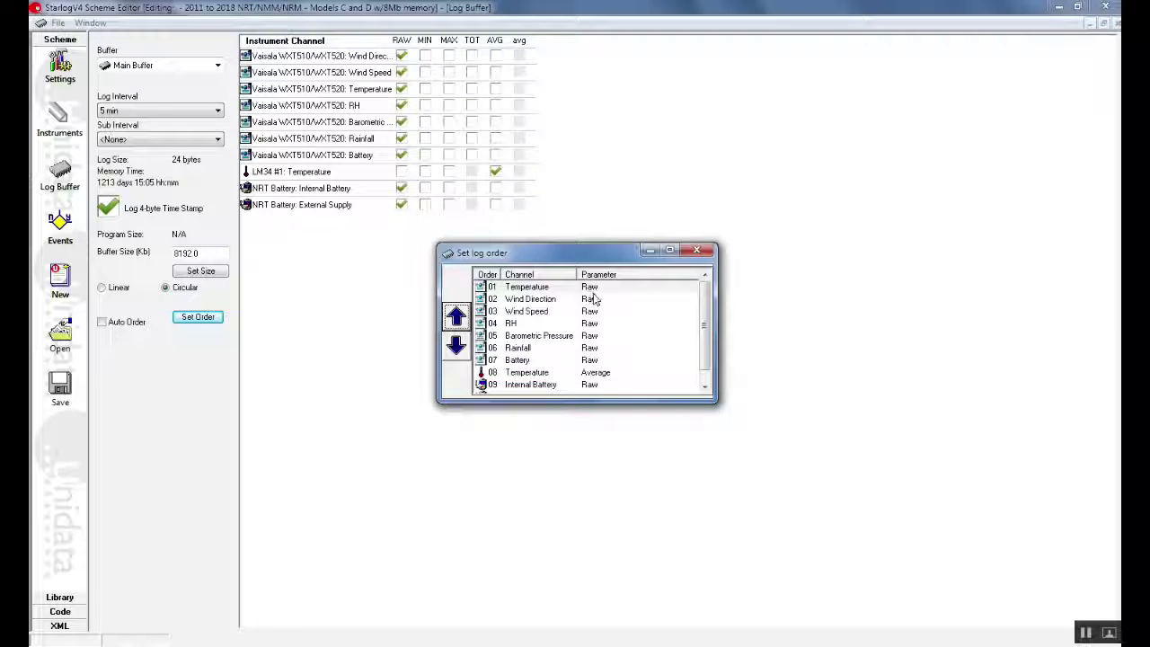
{"action": "left_click", "coordinate": [704, 253]}
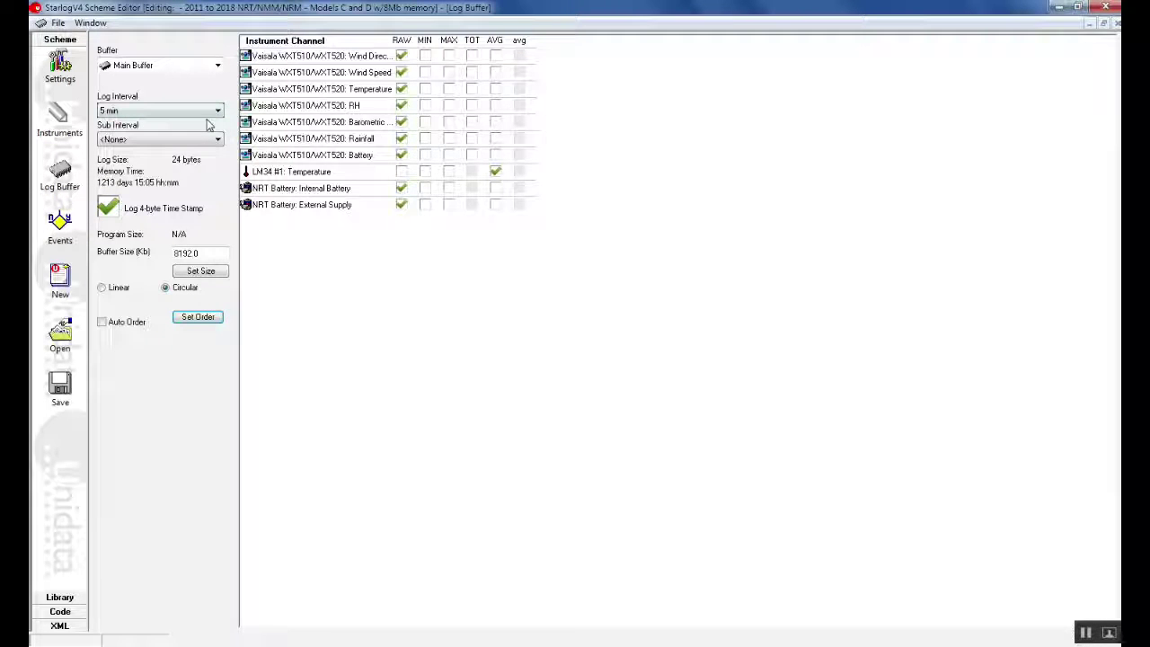
Step: Add a new event named 'Temperature high' with the description 'When above 30'
{"action": "left_click", "coordinate": [71, 224]}
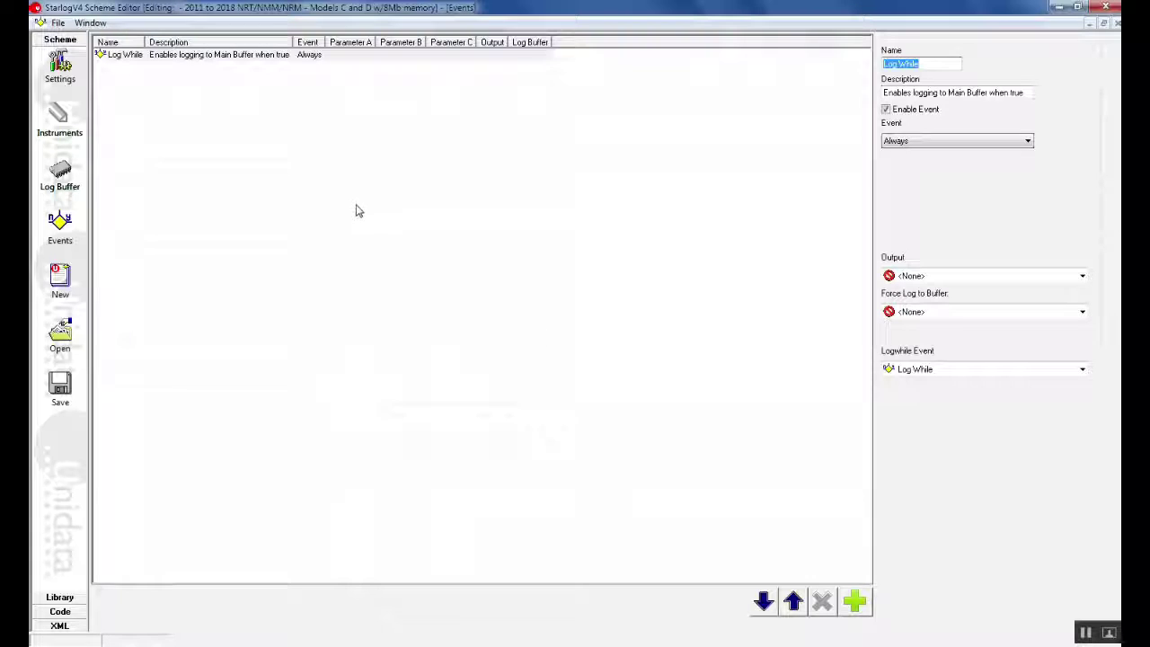
{"action": "left_click", "coordinate": [331, 57]}
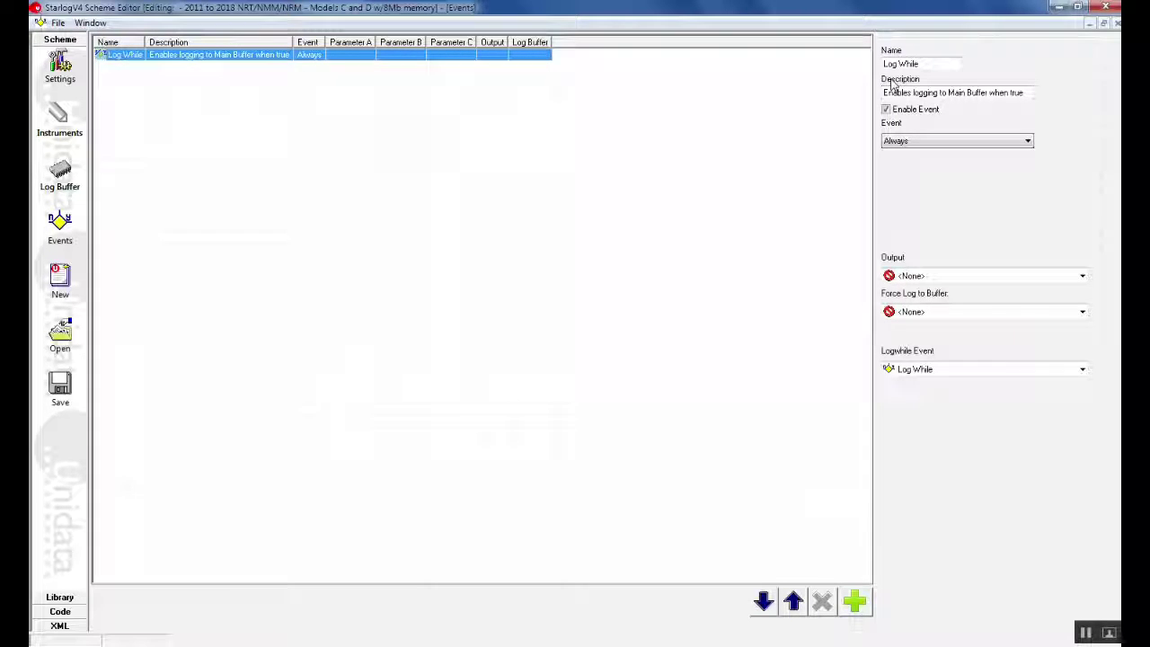
{"action": "left_click", "coordinate": [858, 603]}
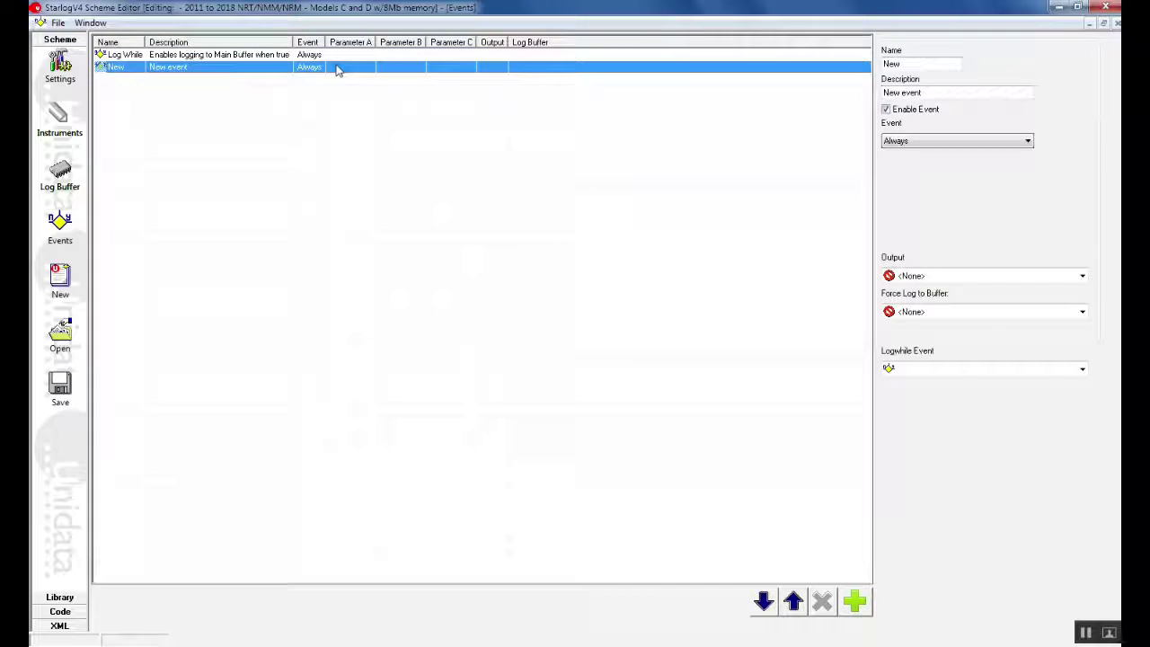
{"action": "left_click", "coordinate": [929, 64]}
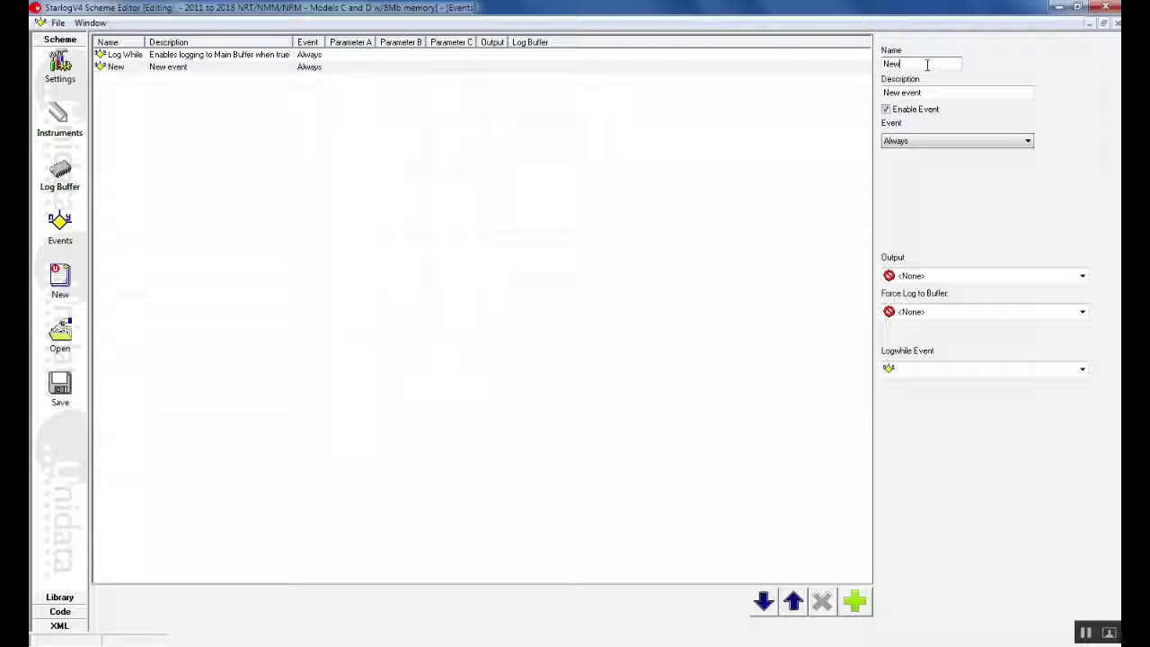
{"action": "double_click", "coordinate": [926, 64]}
{"action": "type", "text": "TH"}
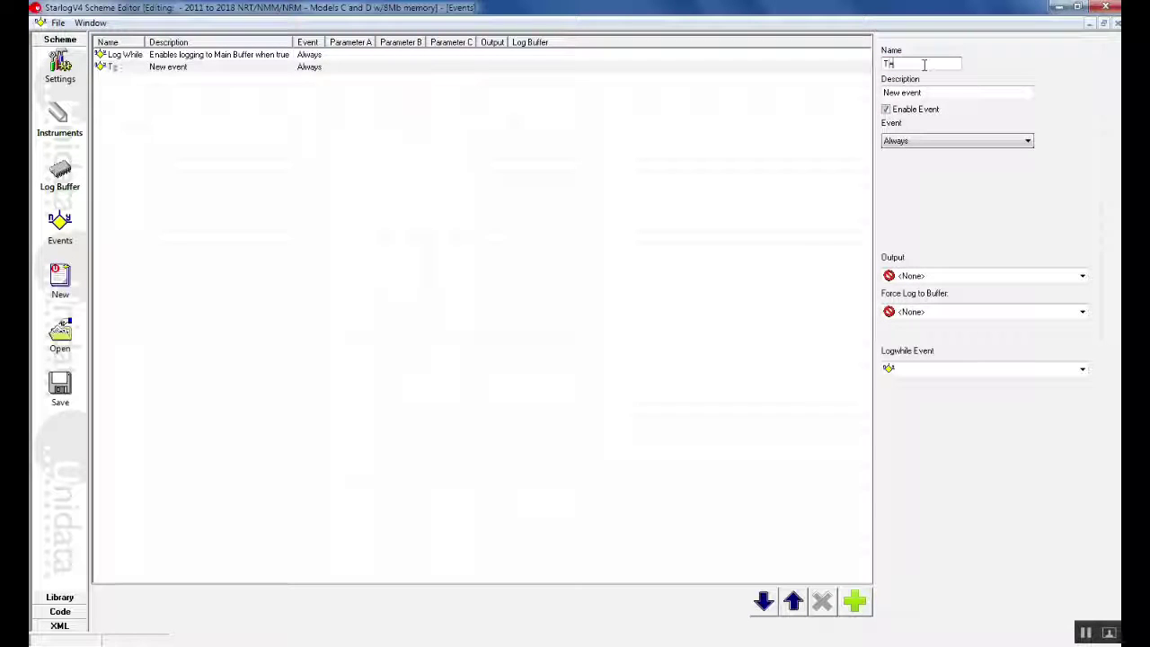
{"action": "type", "text": "mperatur"}
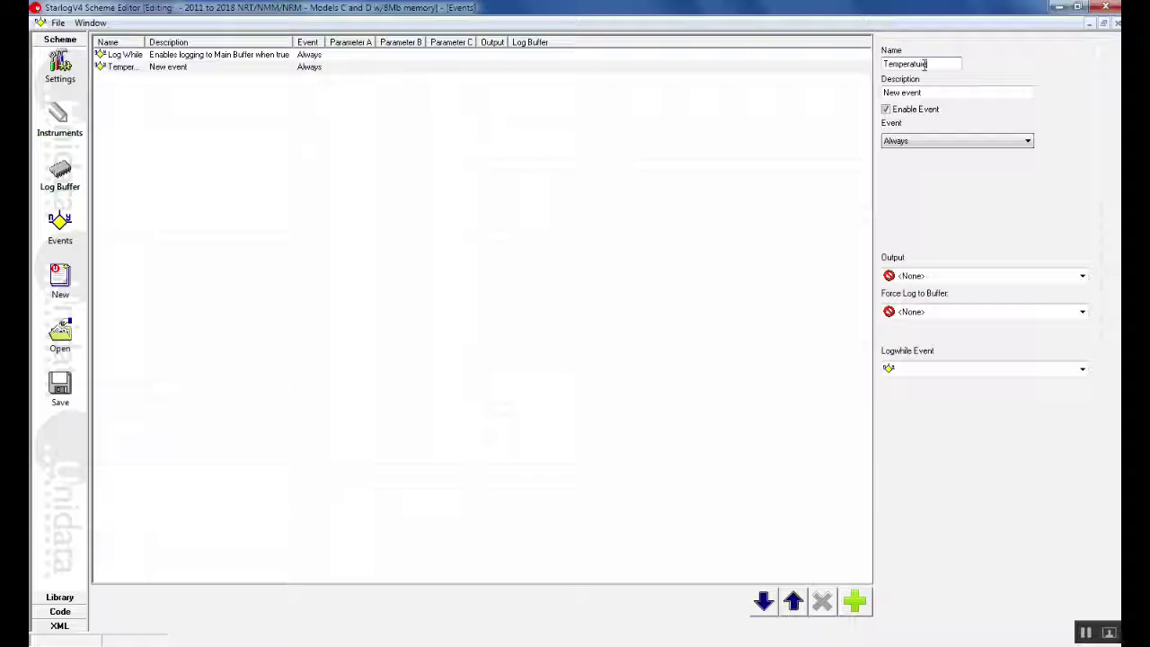
{"action": "type", "text": "e h"}
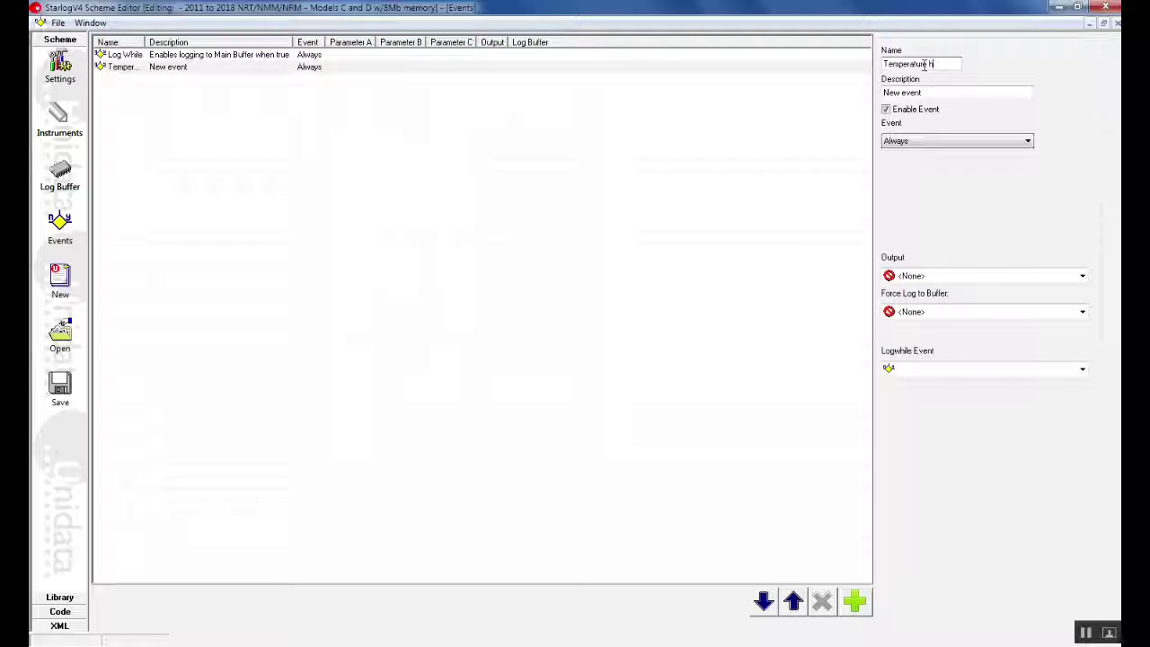
{"action": "type", "text": "igh"}
{"action": "left_click", "coordinate": [945, 92]}
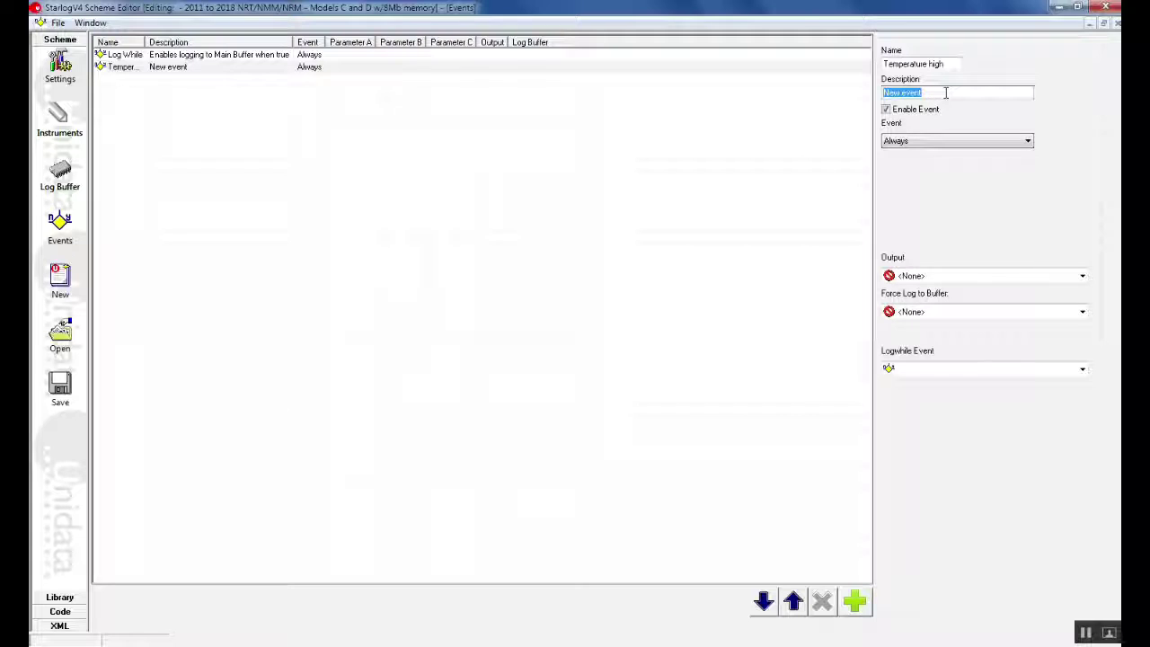
{"action": "type", "text": "When"}
{"action": "type", "text": " abp"}
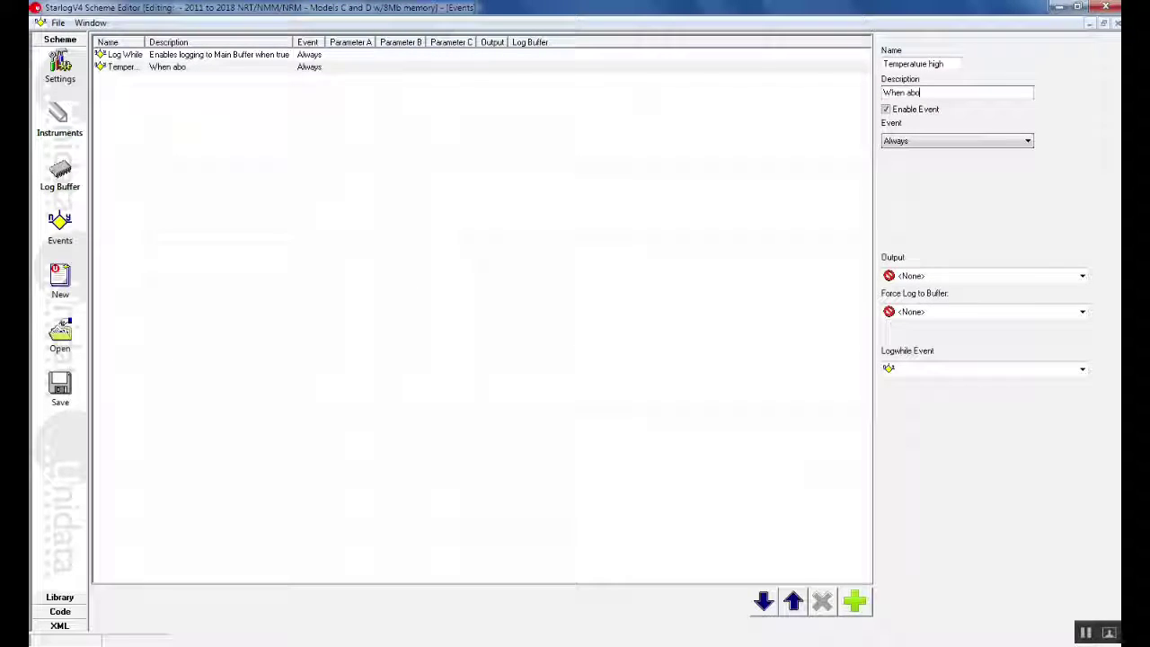
{"action": "type", "text": "ove"}
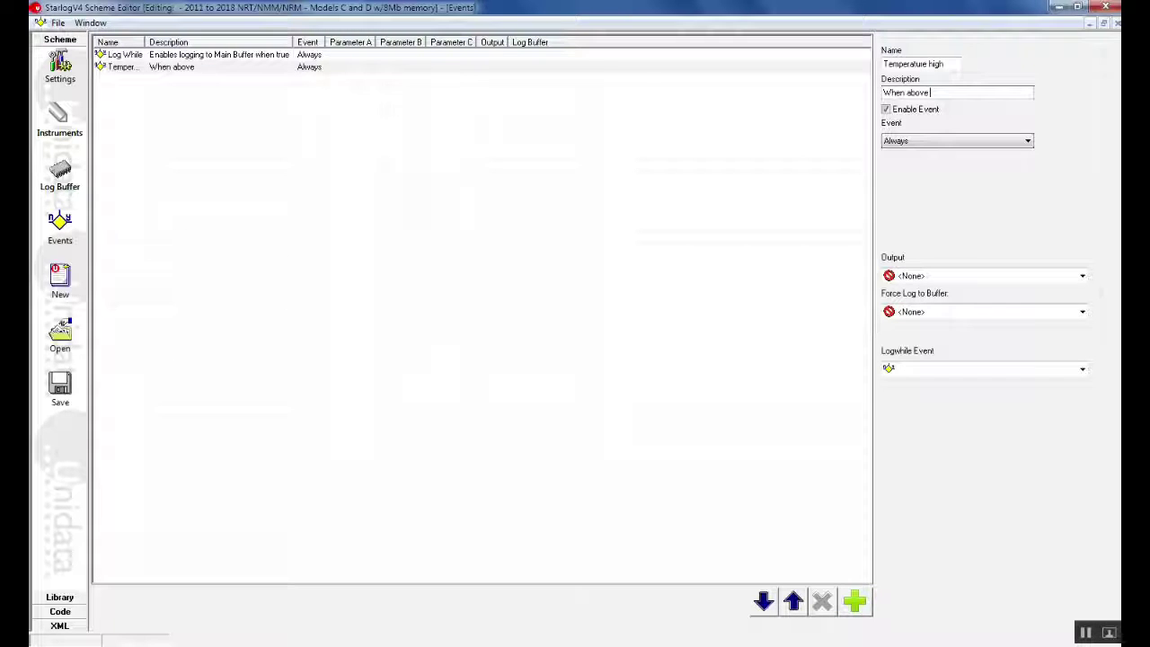
{"action": "type", "text": " 30"}
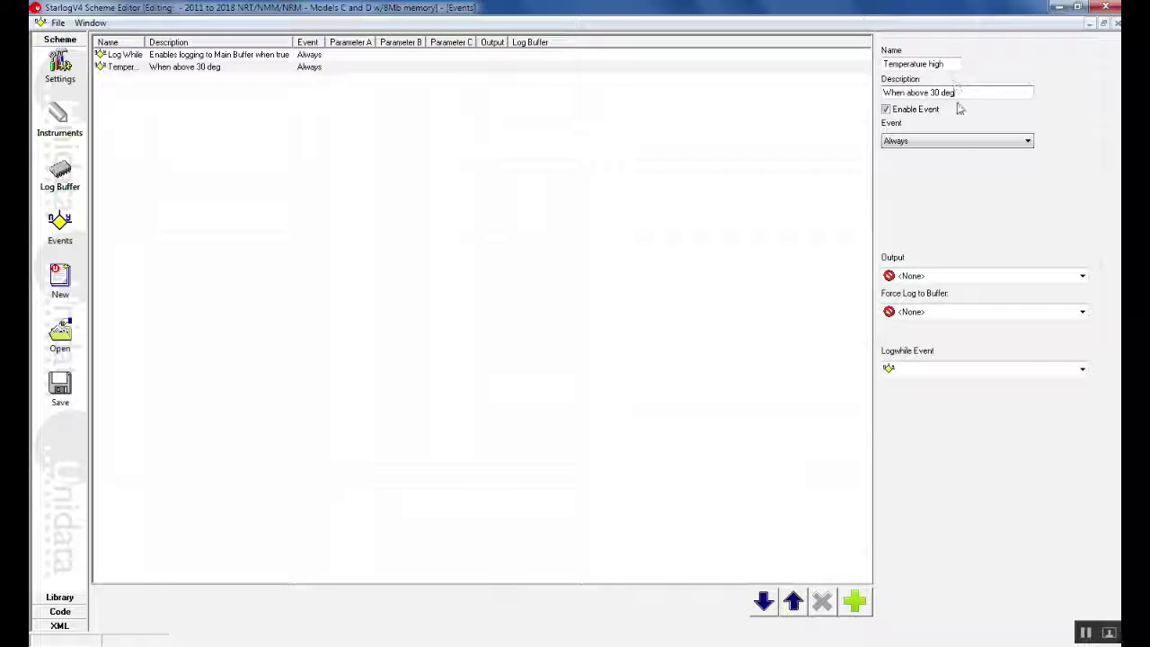
Step: Set the trigger to Channel A > B with LM34 #1 - Temperature and B = 30
{"action": "left_click", "coordinate": [1028, 141]}
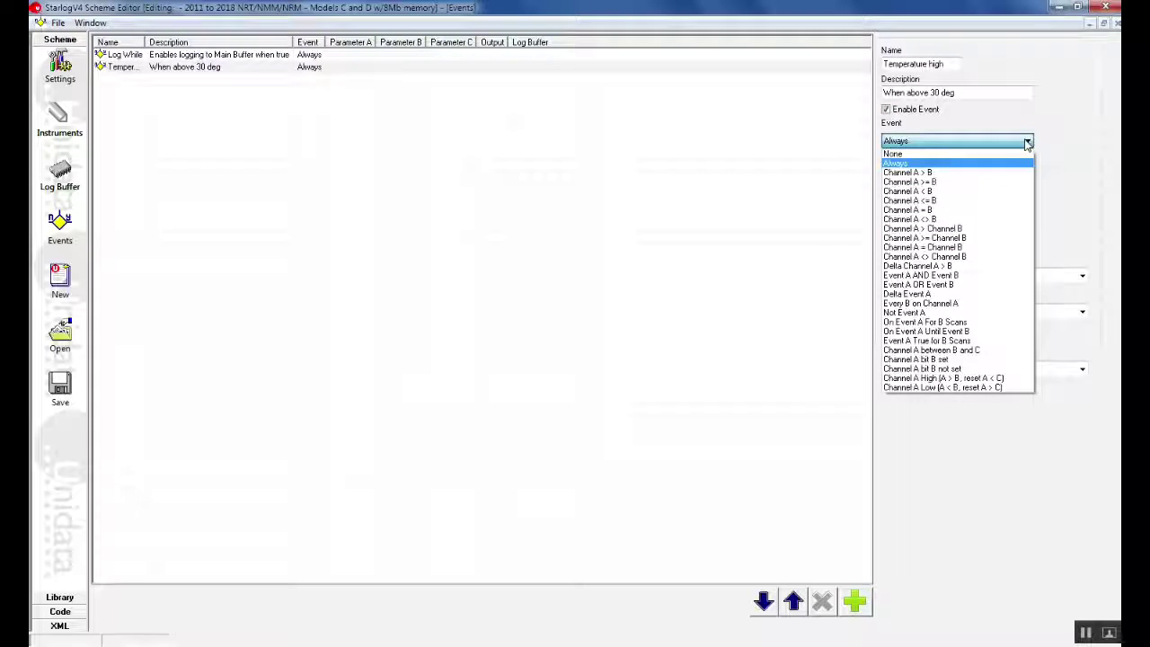
{"action": "left_click", "coordinate": [971, 172]}
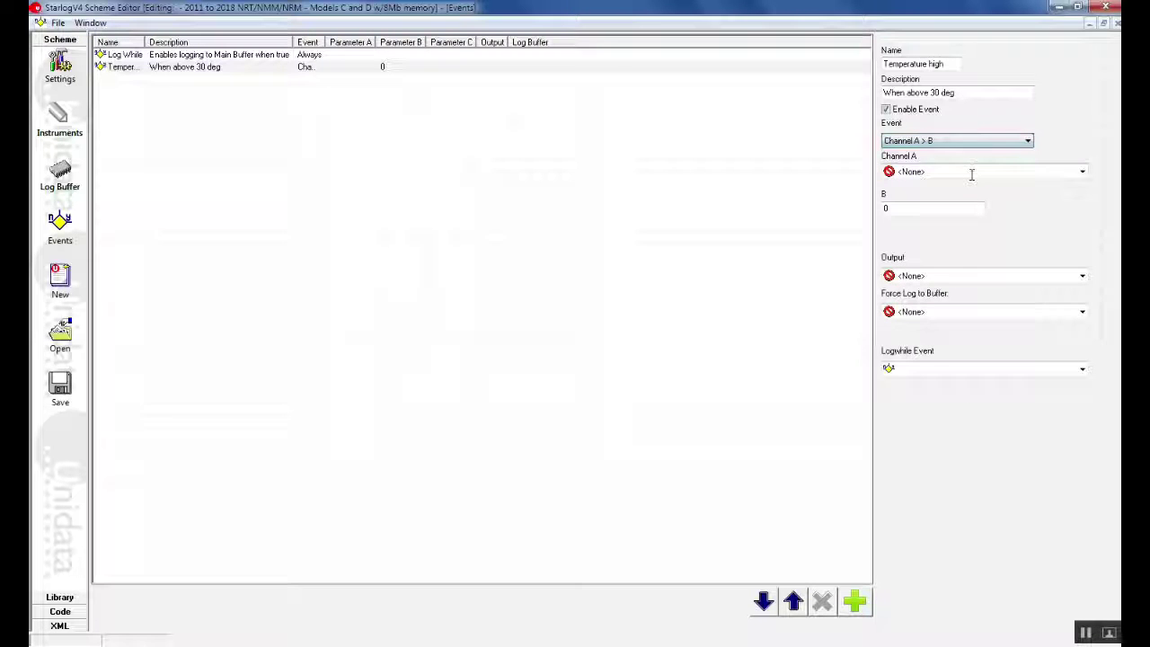
{"action": "left_click", "coordinate": [1082, 172]}
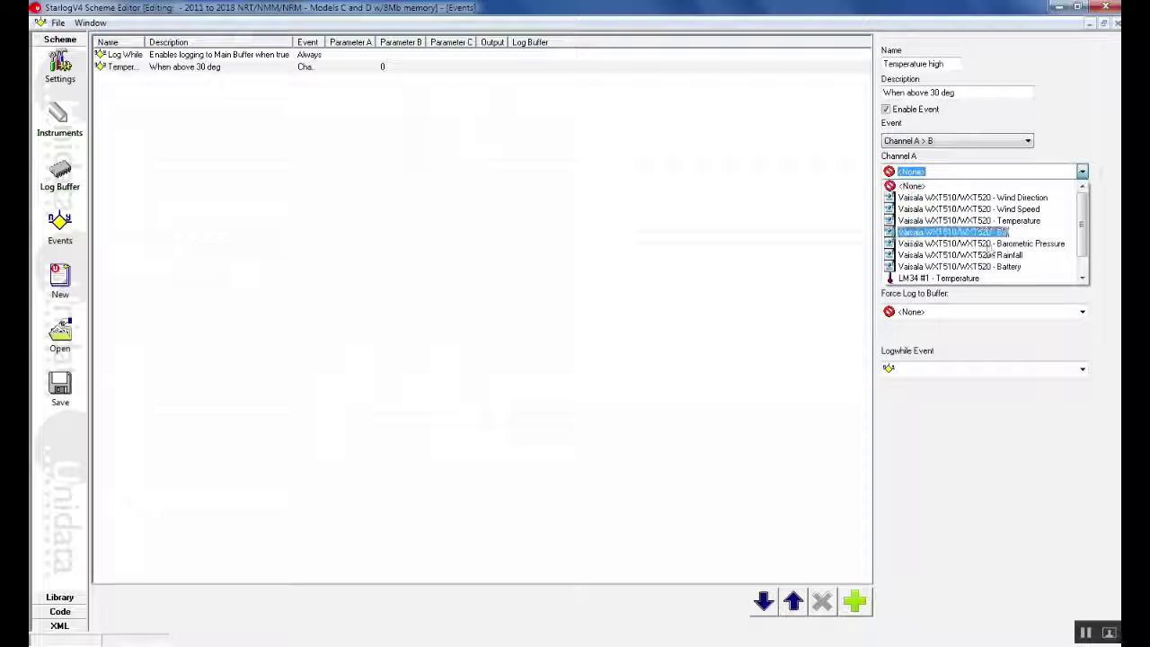
{"action": "scroll", "coordinate": [952, 251], "scroll_direction": "down", "scroll_amount": 2}
{"action": "left_click", "coordinate": [945, 260]}
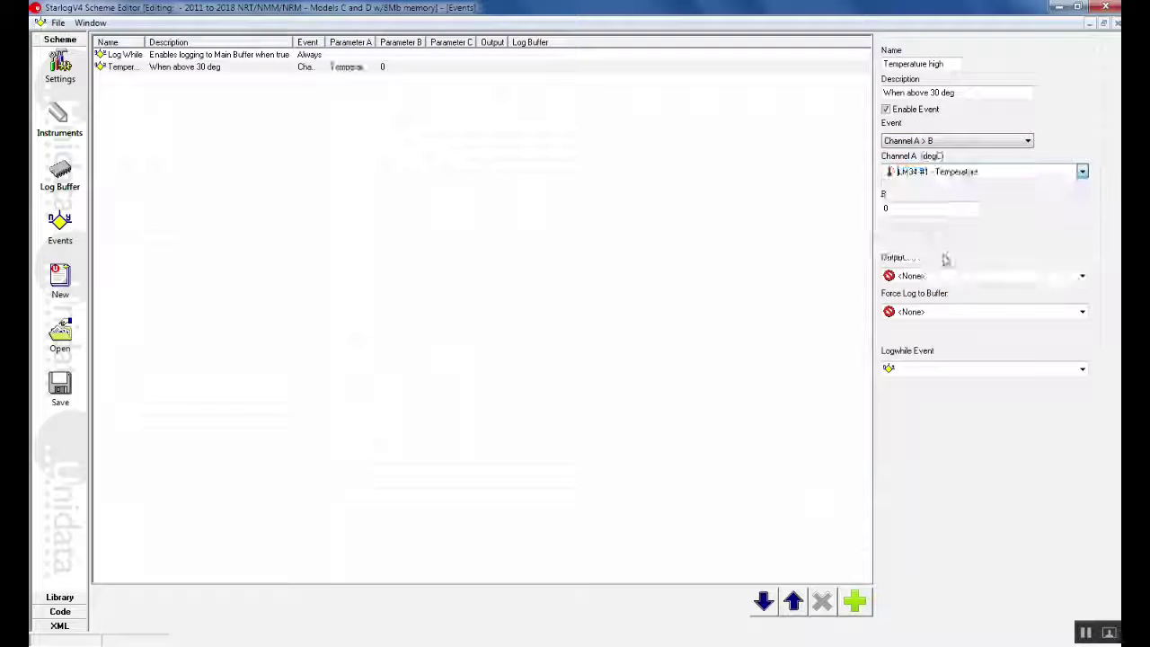
{"action": "left_click", "coordinate": [906, 210]}
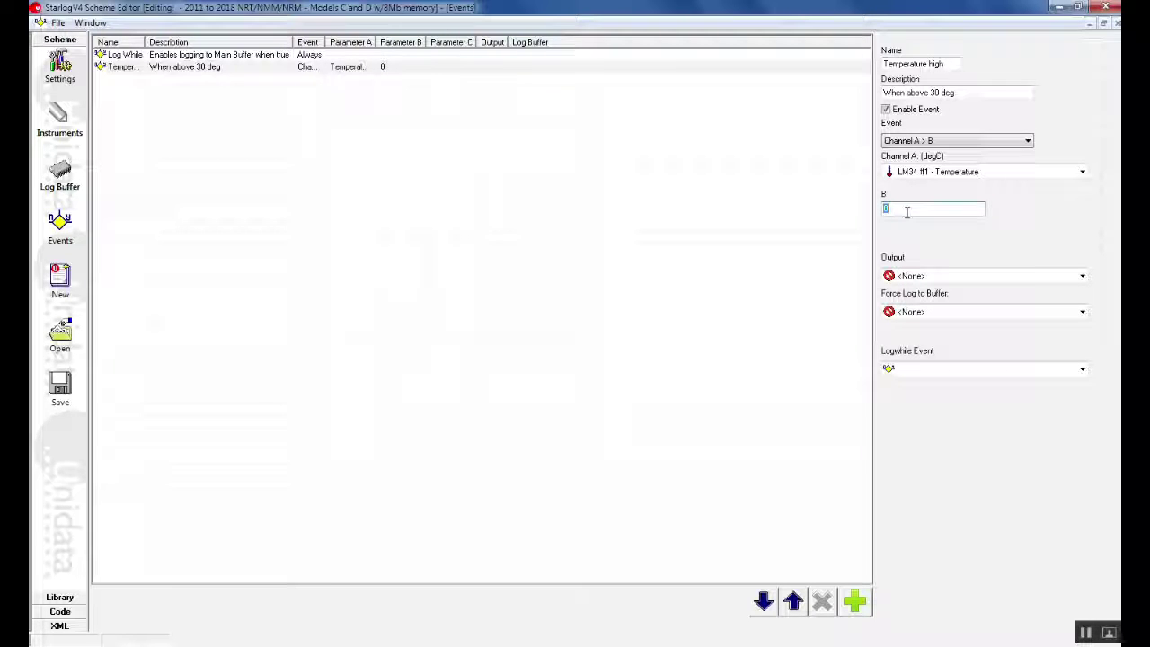
{"action": "type", "text": "30"}
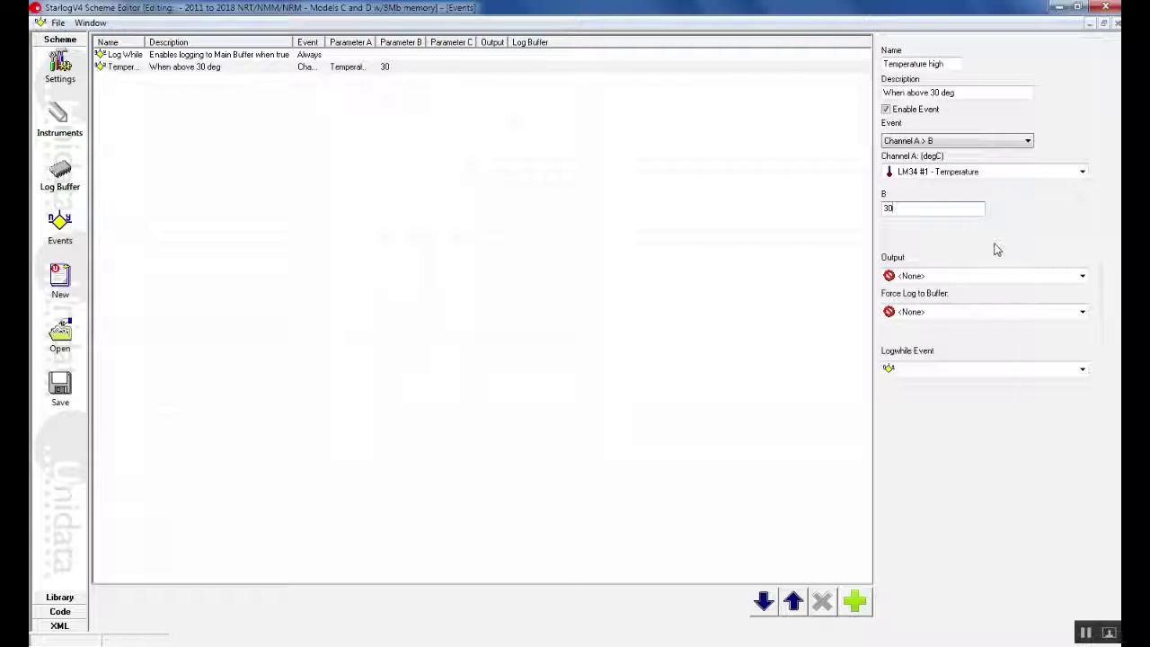
Step: Leave no output action and force logging to Main Buffer
{"action": "left_click", "coordinate": [1081, 277]}
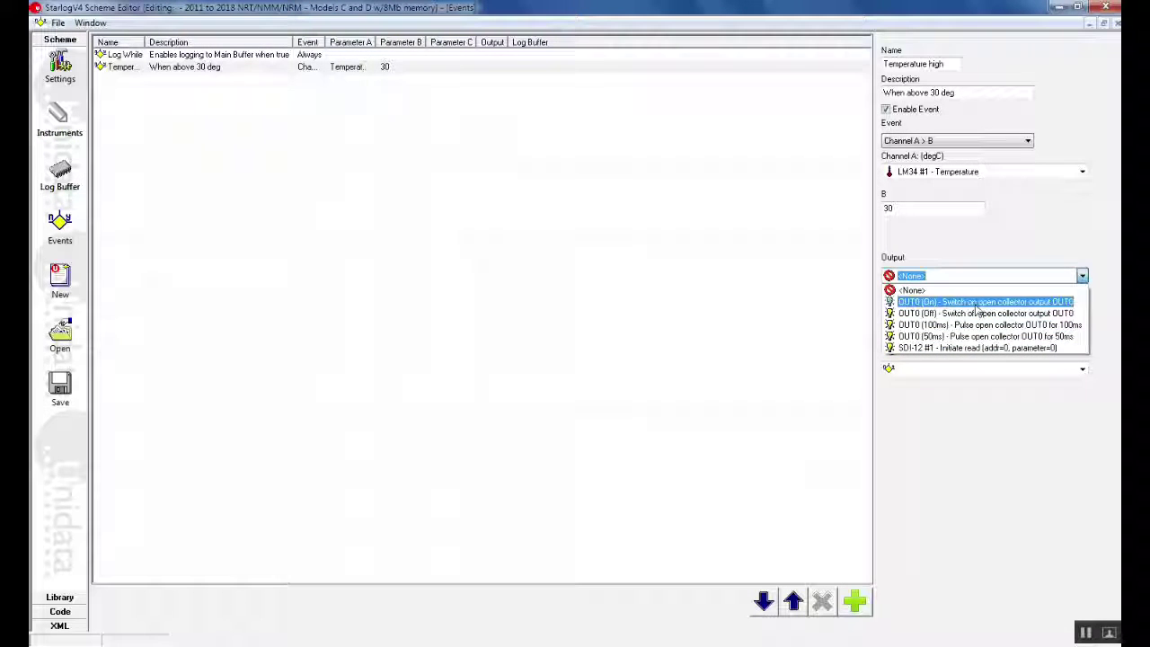
{"action": "left_click", "coordinate": [1082, 276]}
{"action": "left_click", "coordinate": [1082, 313]}
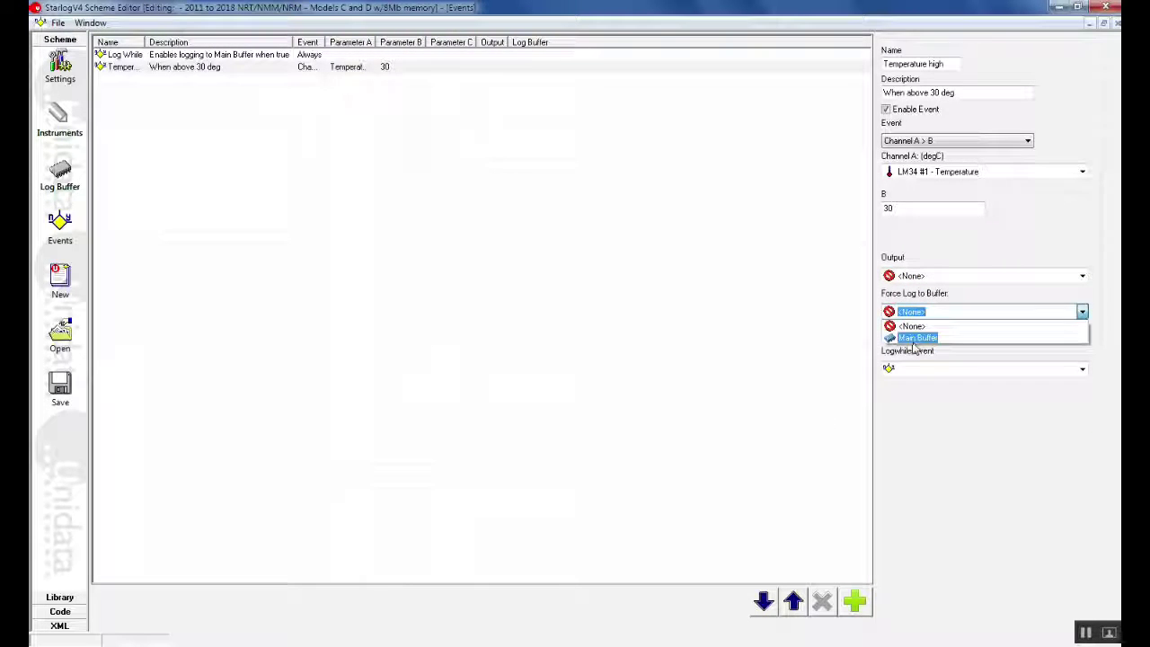
{"action": "left_click", "coordinate": [914, 338]}
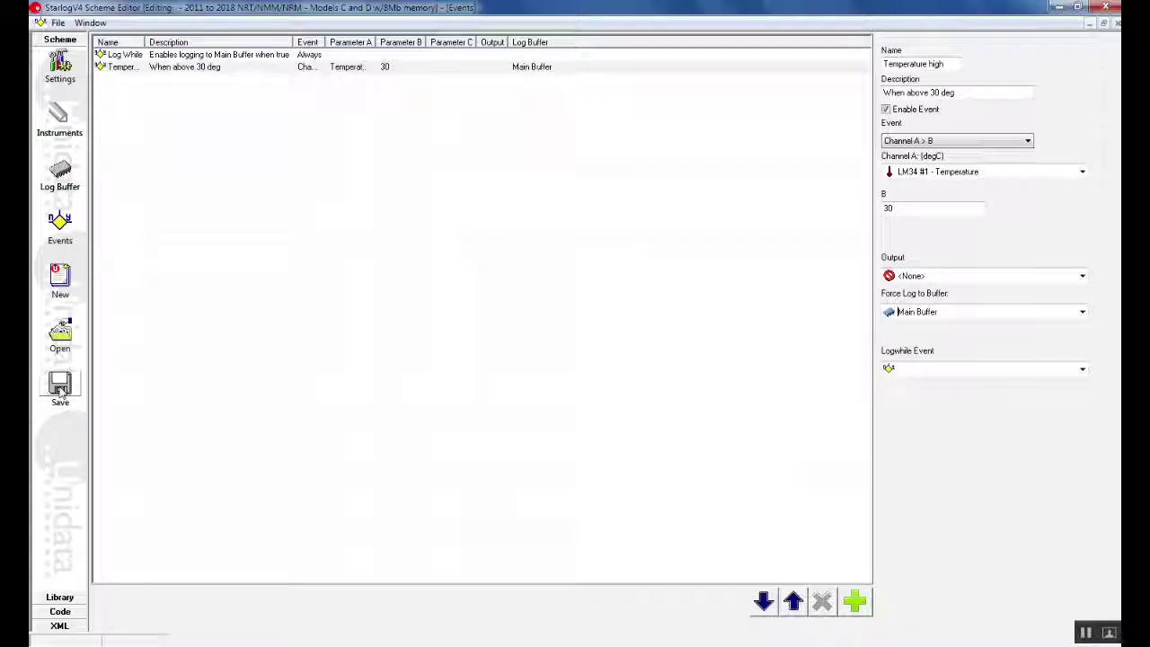
Step: Save the scheme as WEATHER1 and close the finished compile console
{"action": "left_click", "coordinate": [63, 388]}
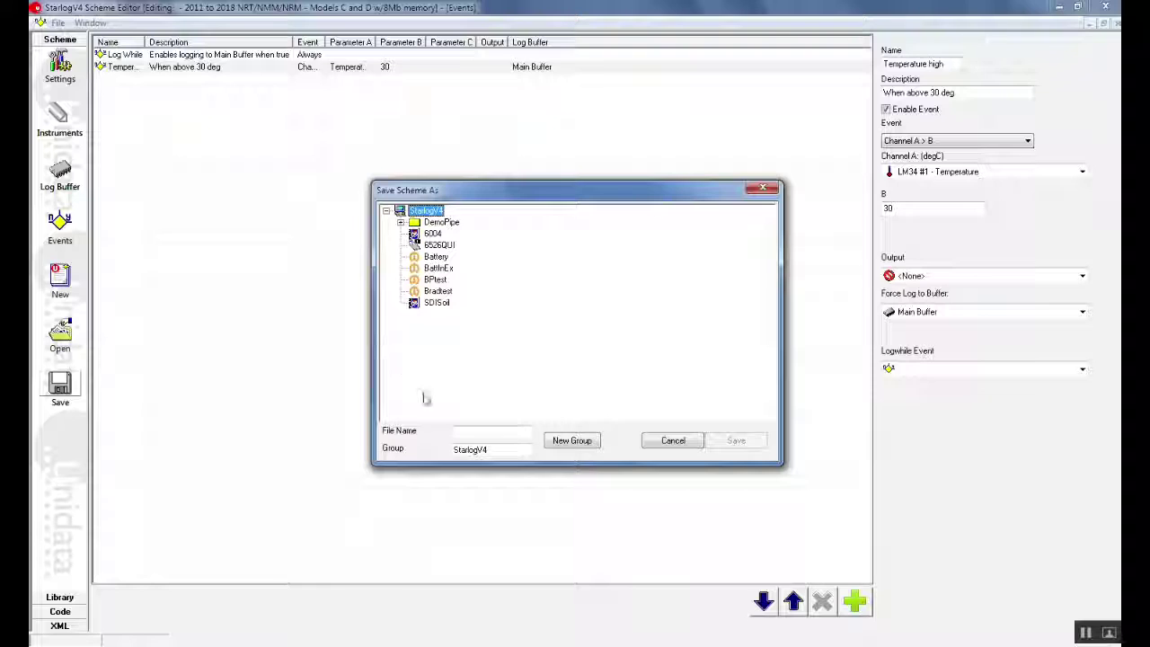
{"action": "left_click", "coordinate": [476, 435]}
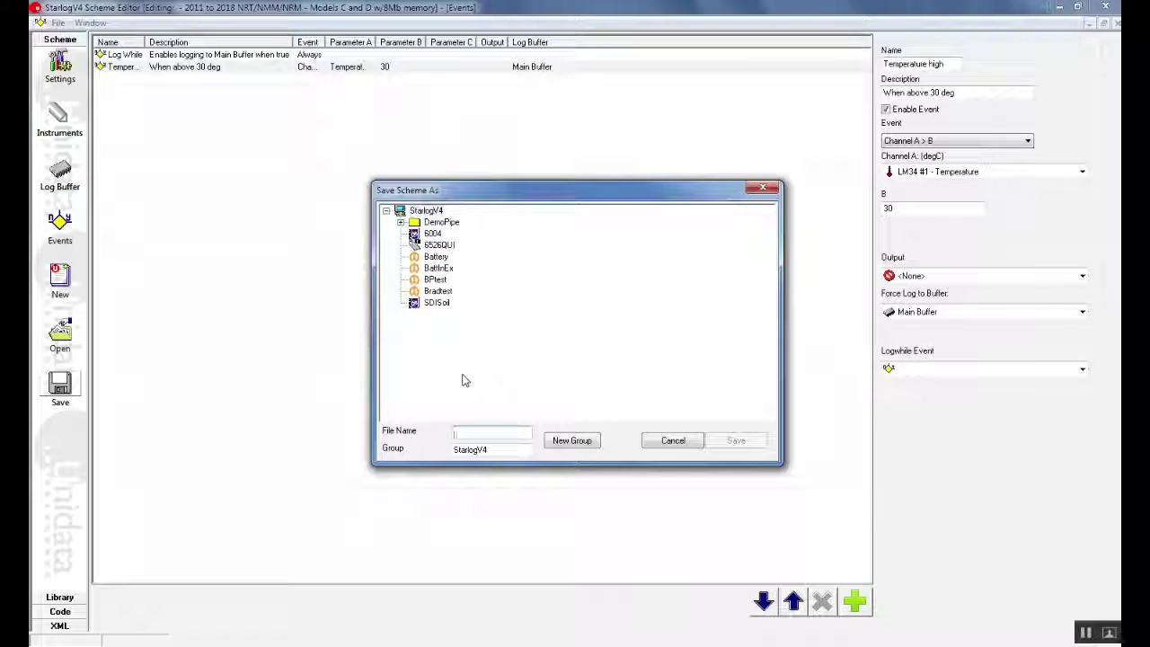
{"action": "type", "text": "WEATHER1"}
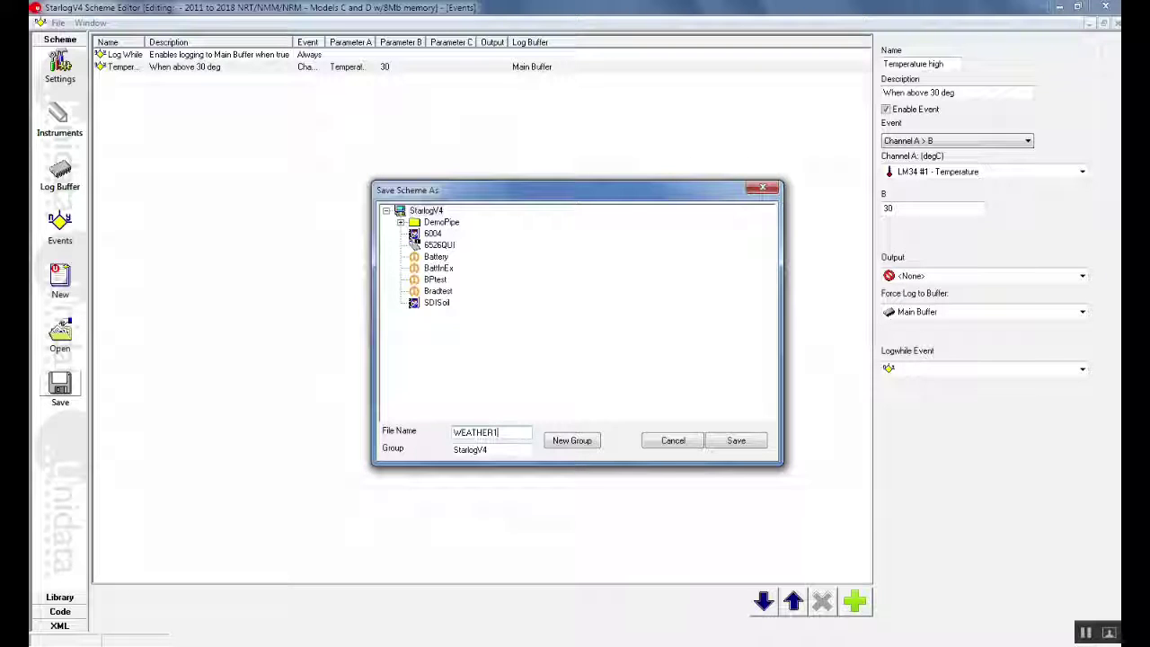
{"action": "left_click", "coordinate": [752, 444]}
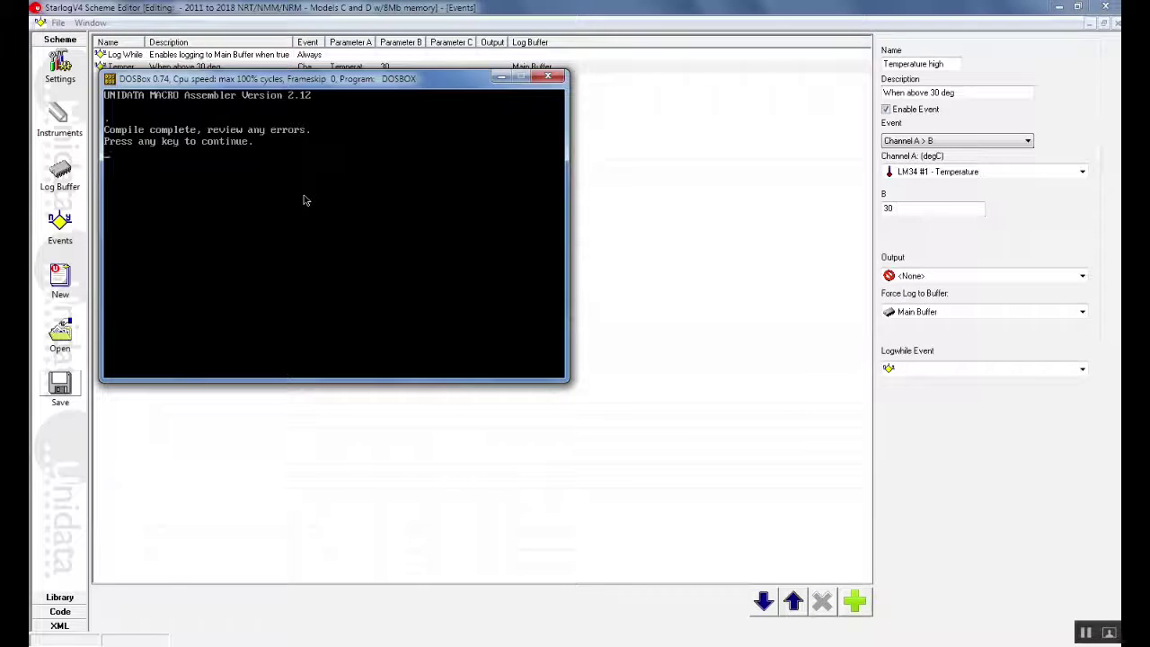
{"action": "key", "text": "Return"}
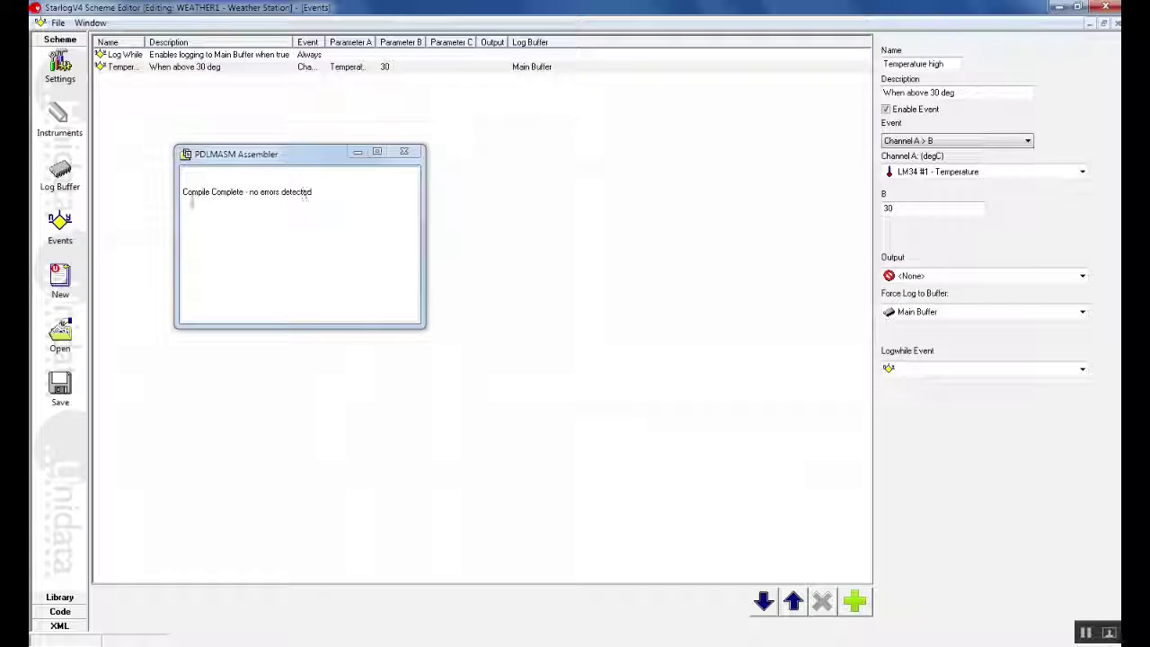
Step: Dismiss the compile result and choose WEATHER1 – Weather Station from the Select Scheme list
{"action": "left_click", "coordinate": [404, 151]}
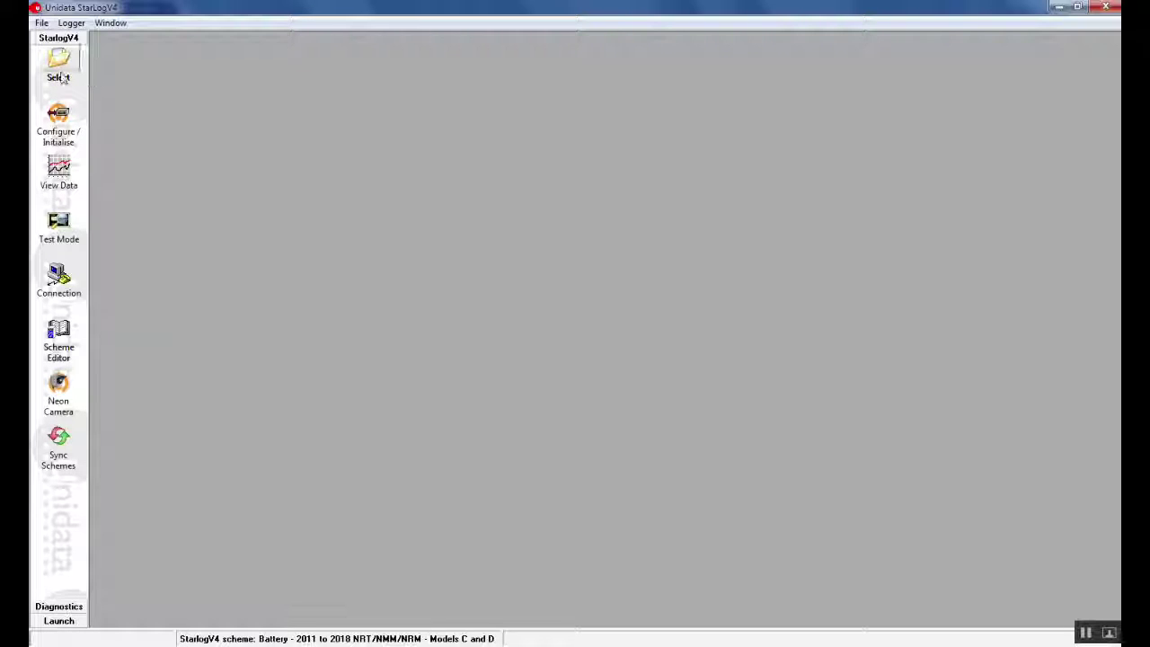
{"action": "left_click", "coordinate": [60, 65]}
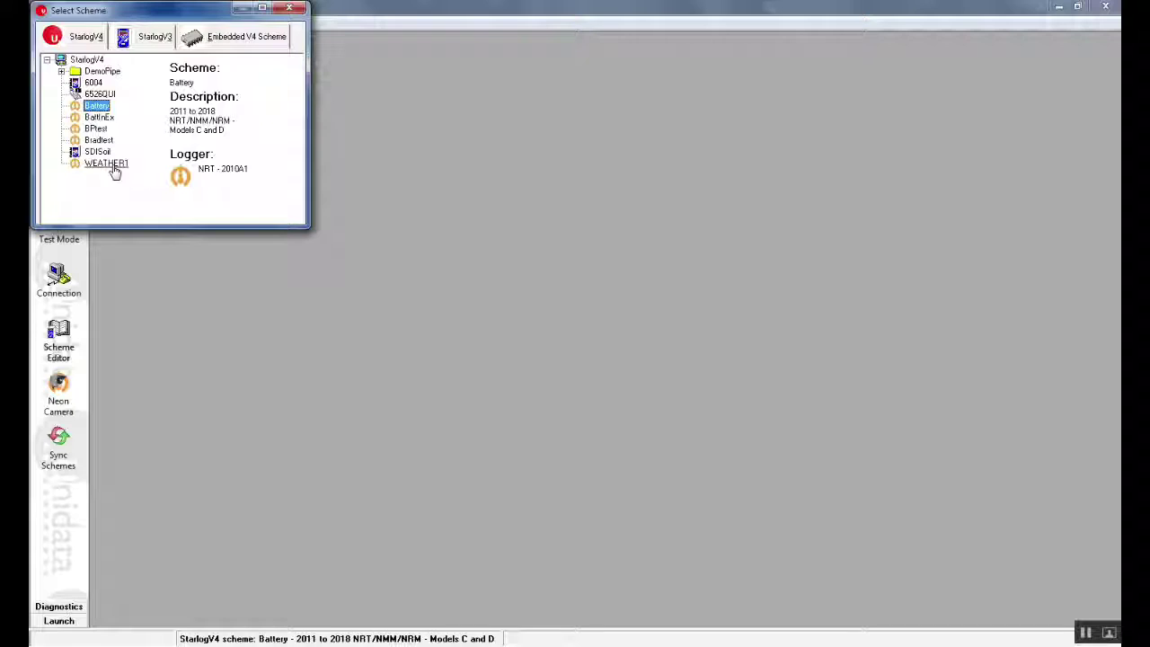
{"action": "double_click", "coordinate": [113, 170]}
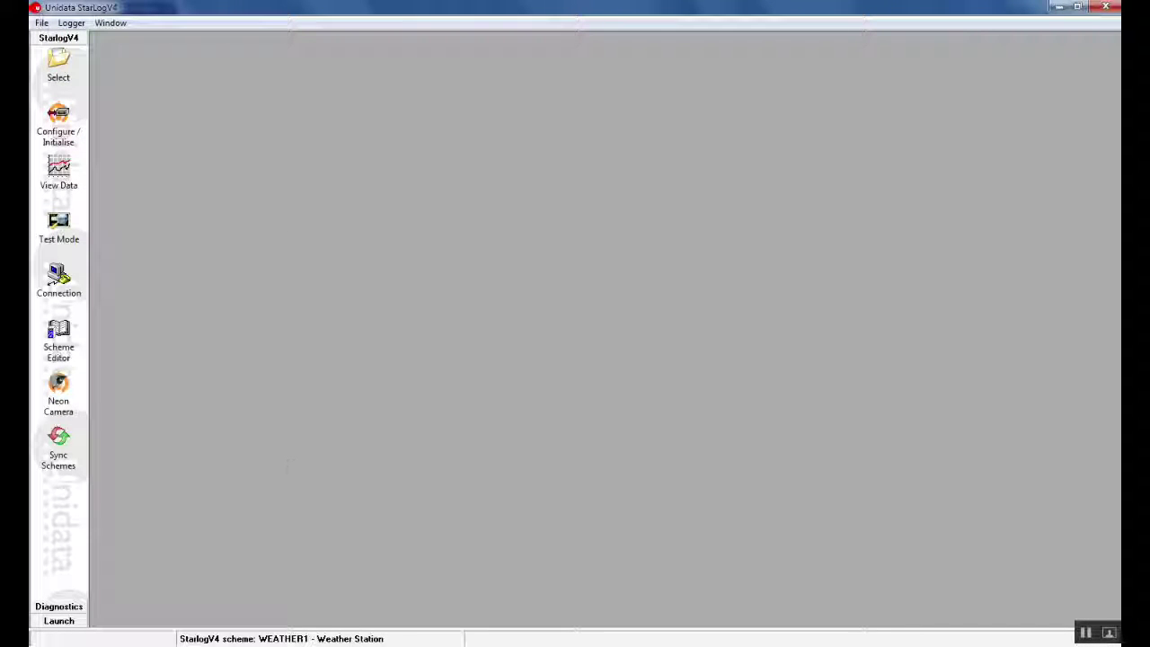